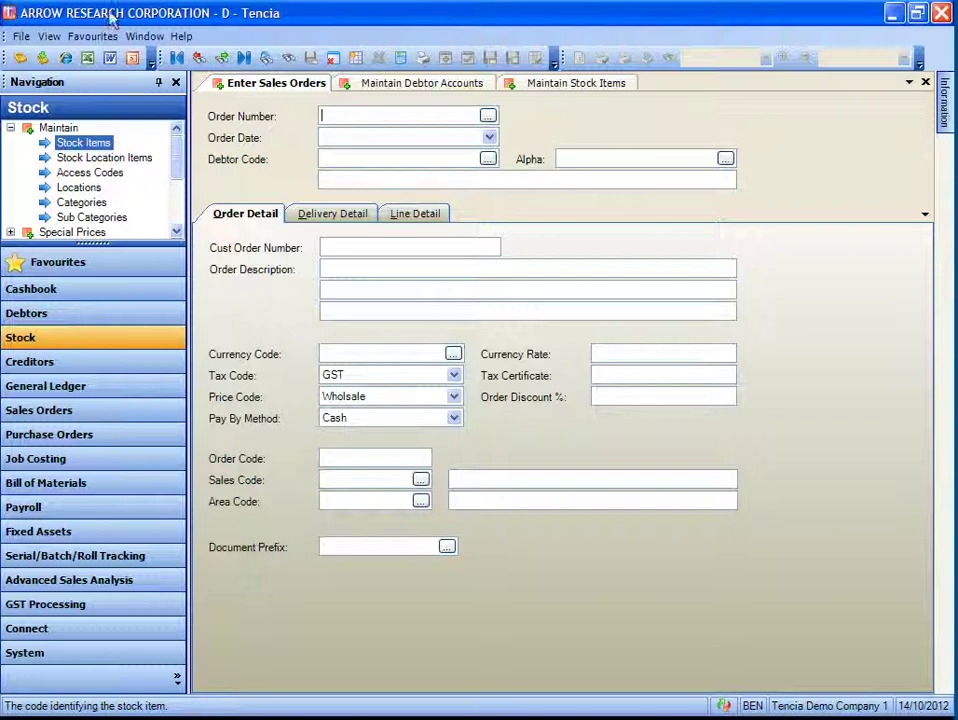
- Go to Maintain Debtor Accounts and bring up the Debtor Code lookup list
left_click(425, 84)
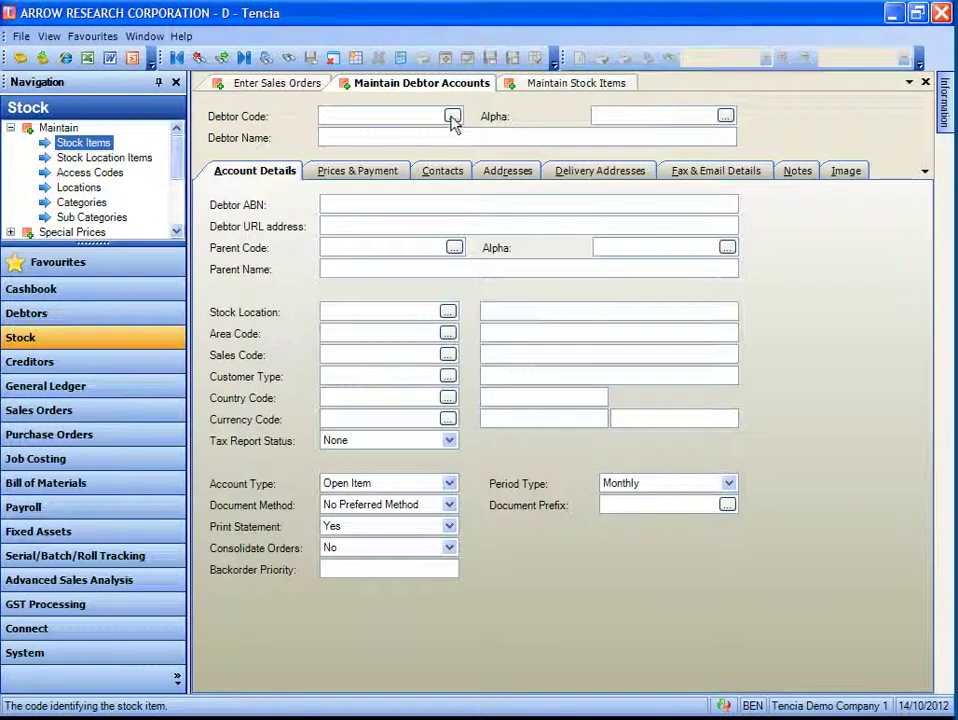
left_click(452, 116)
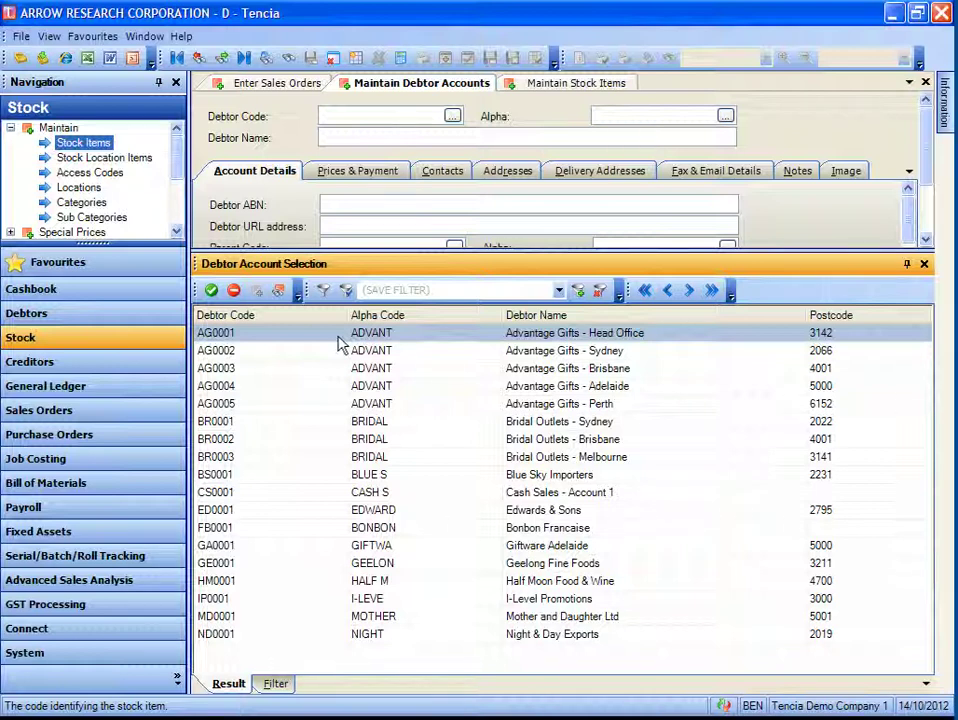
- Filter the debtor lookup to Sales Code equals BS, leaving five debtors (AG0001 to ND0001)
left_click(276, 684)
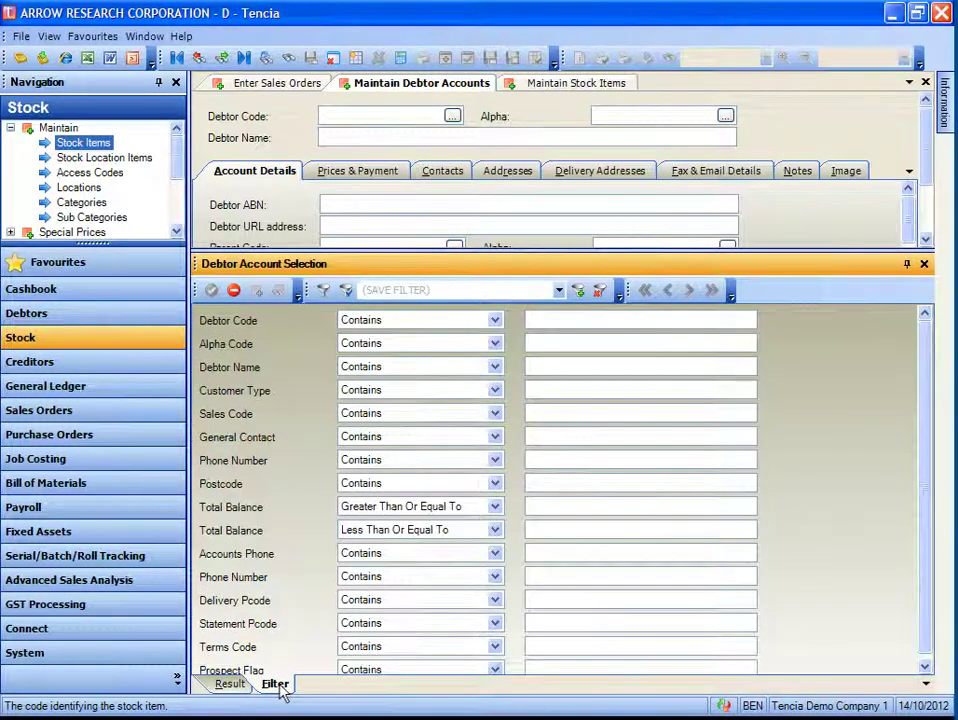
left_click(372, 414)
left_click(399, 457)
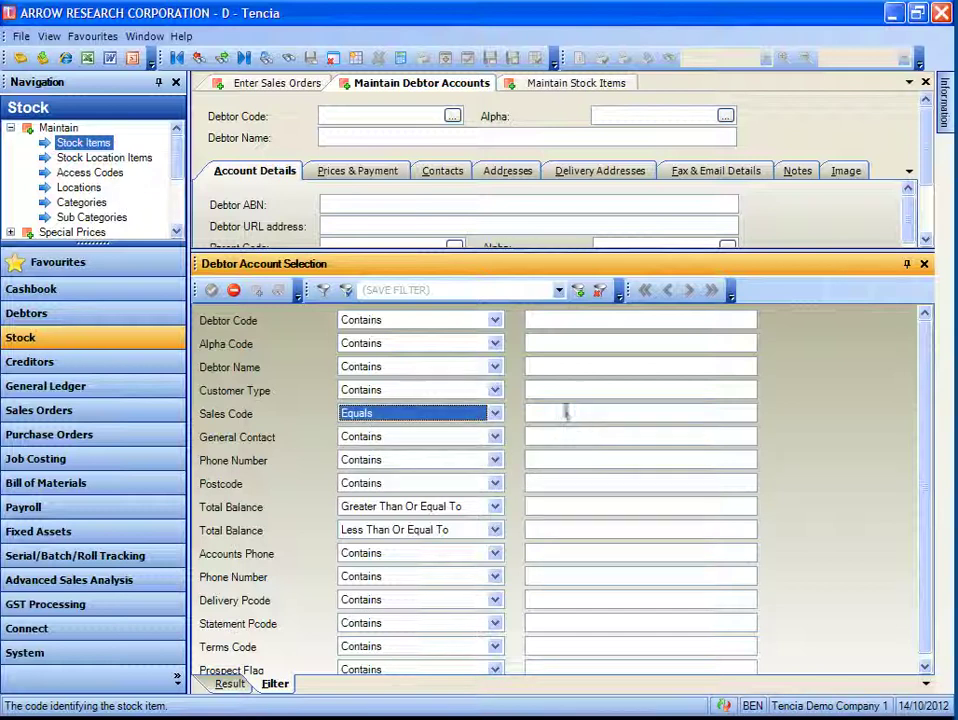
left_click(568, 420)
type("BS")
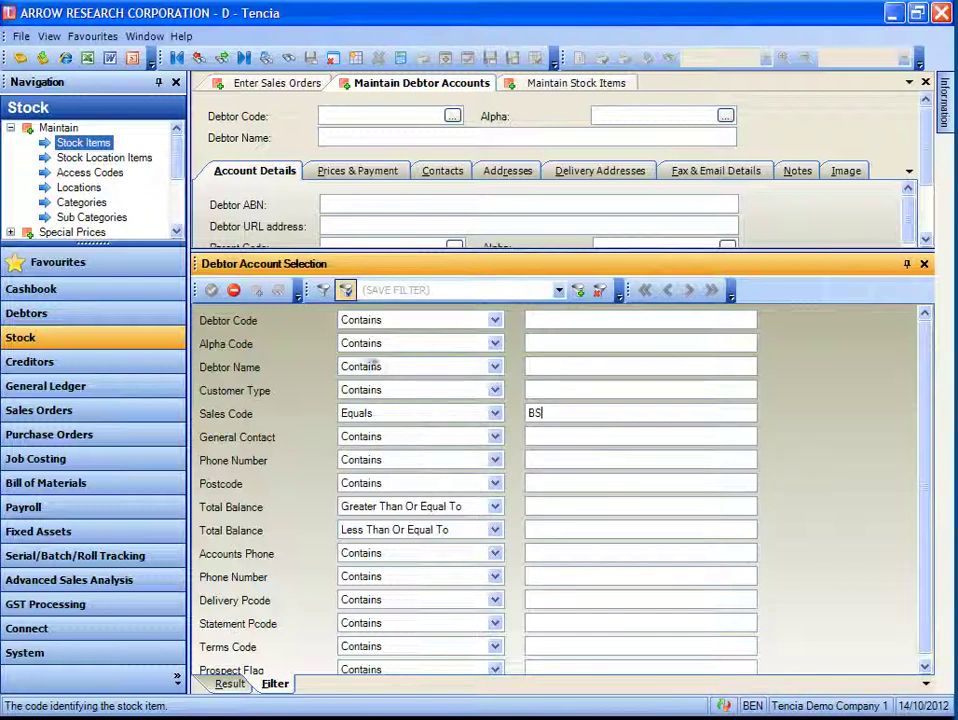
left_click(346, 291)
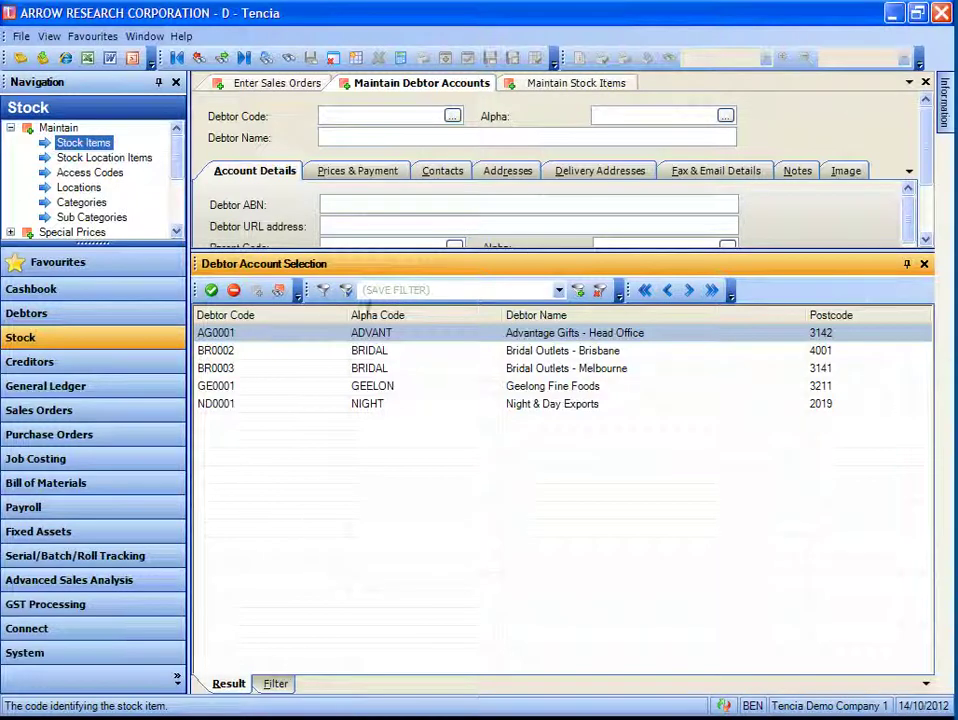
- Name the BS debtor filter after the sales rep and save it as a User filter for the current user's code
left_click(379, 290)
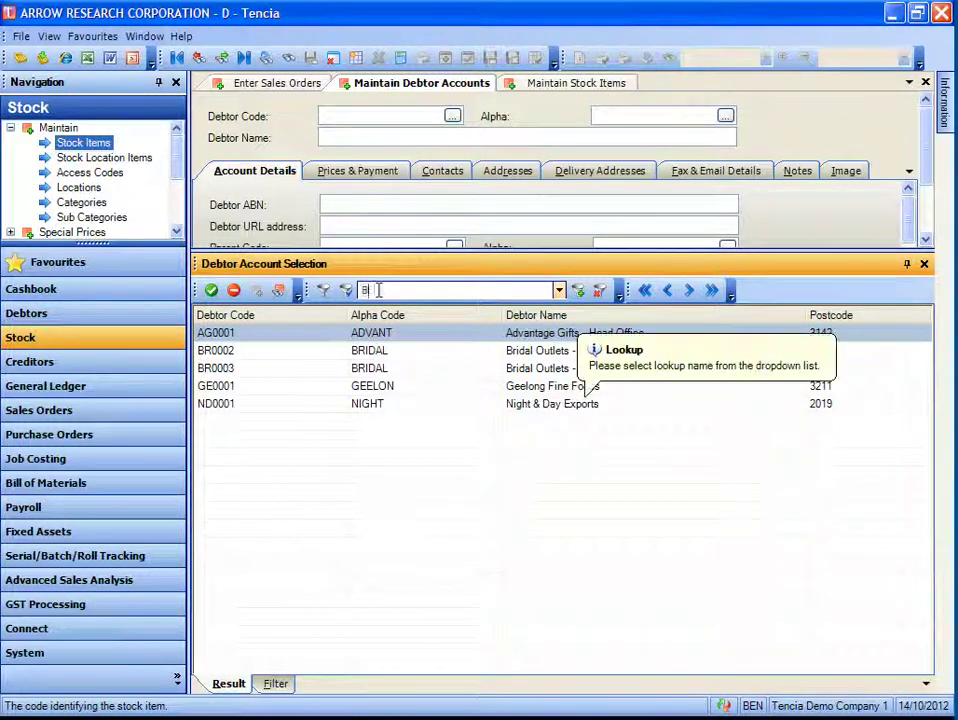
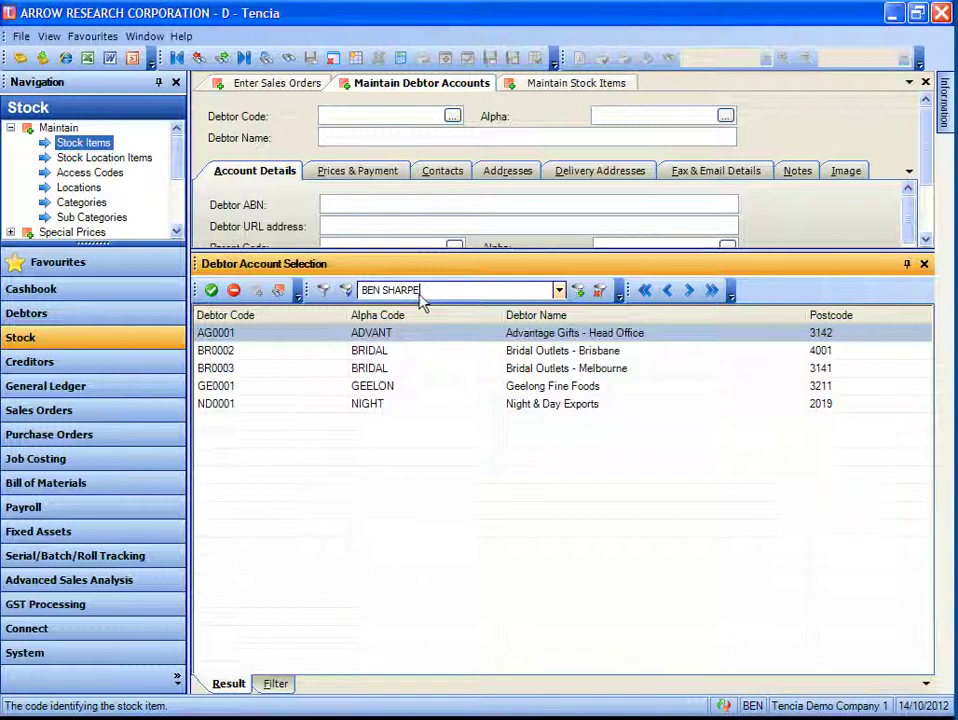
left_click(579, 290)
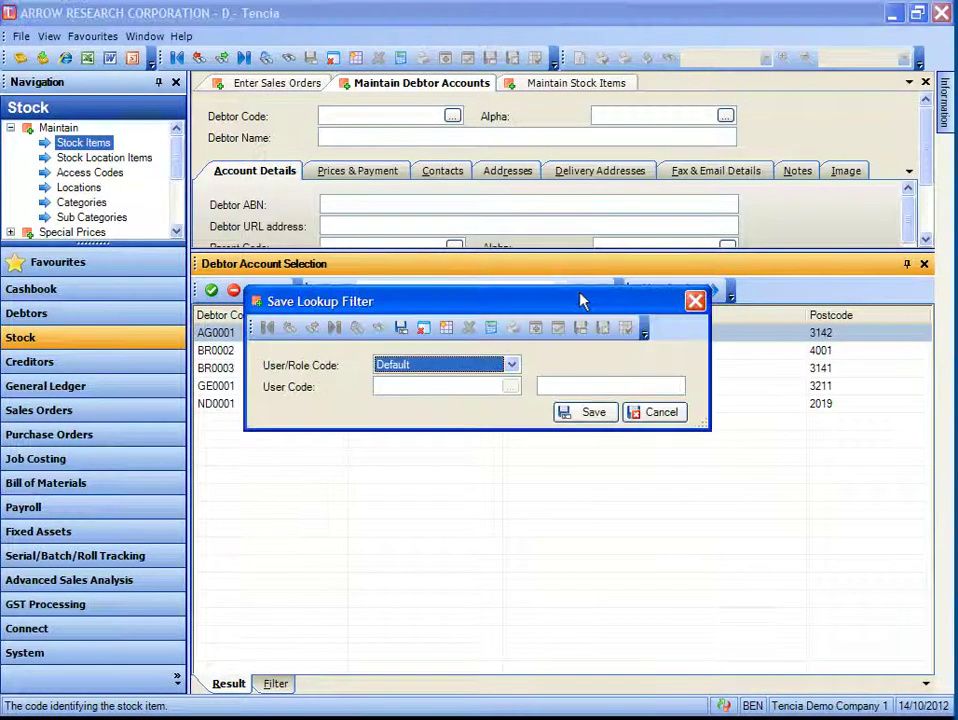
left_click(418, 374)
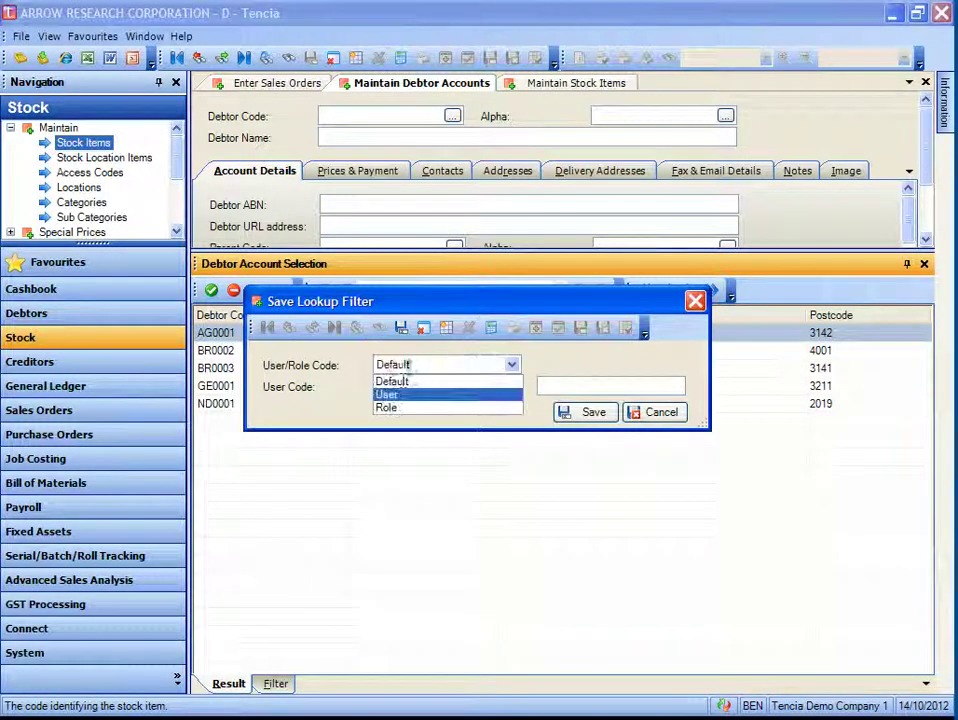
left_click(390, 392)
left_click(402, 387)
type("BEN")
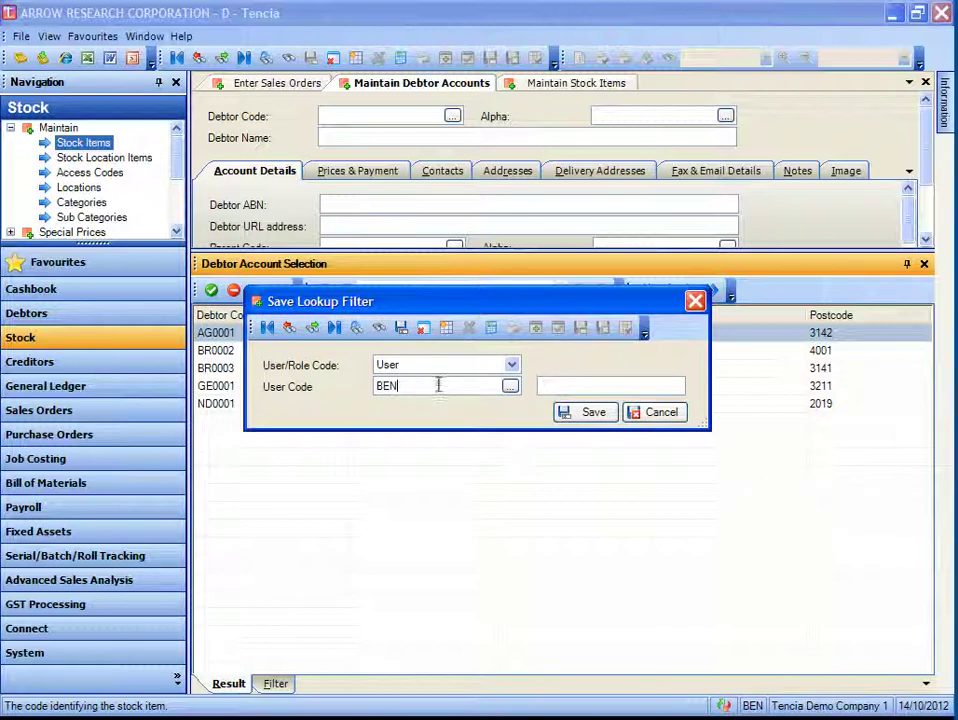
left_click(562, 418)
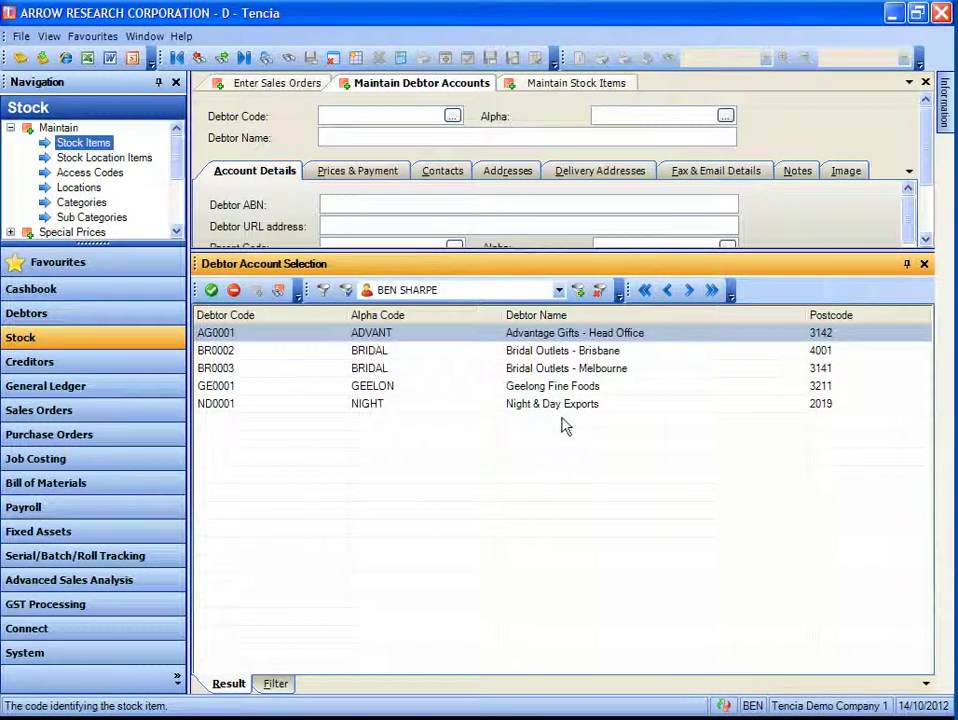
left_click(323, 290)
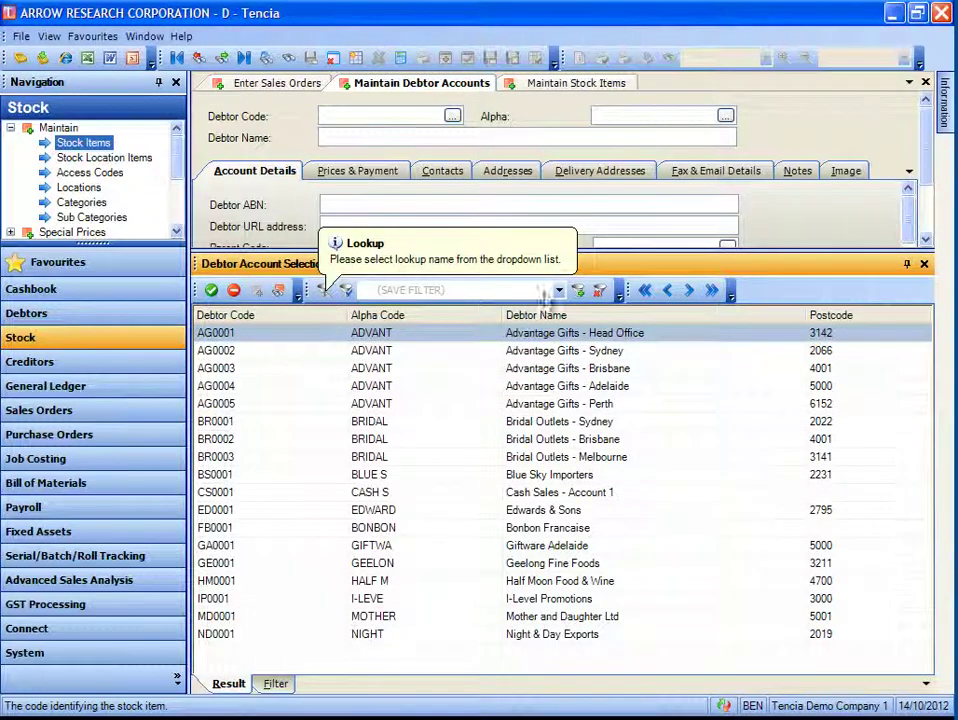
left_click(558, 290)
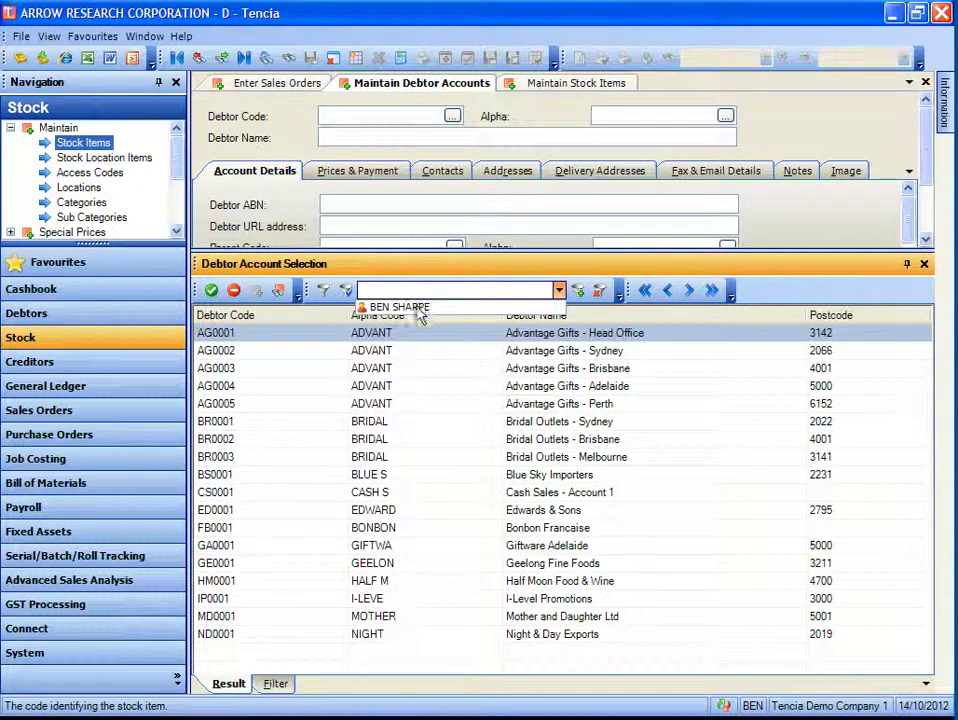
left_click(420, 309)
left_click(346, 291)
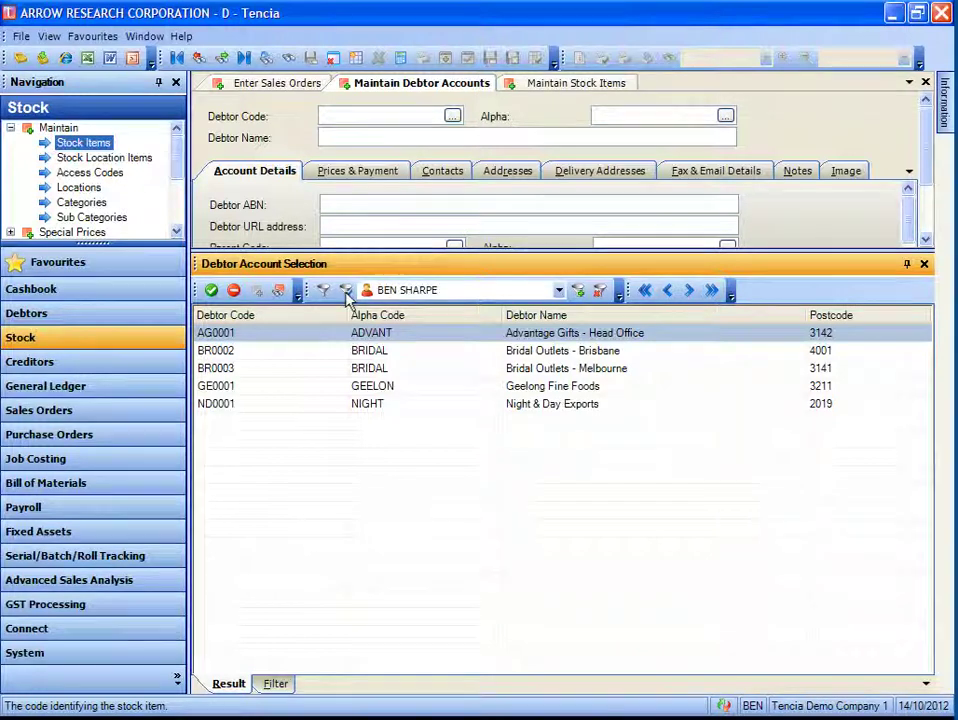
- Open the Maintain Stock Items lookup and set a Stock Category equals EL filter
left_click(557, 88)
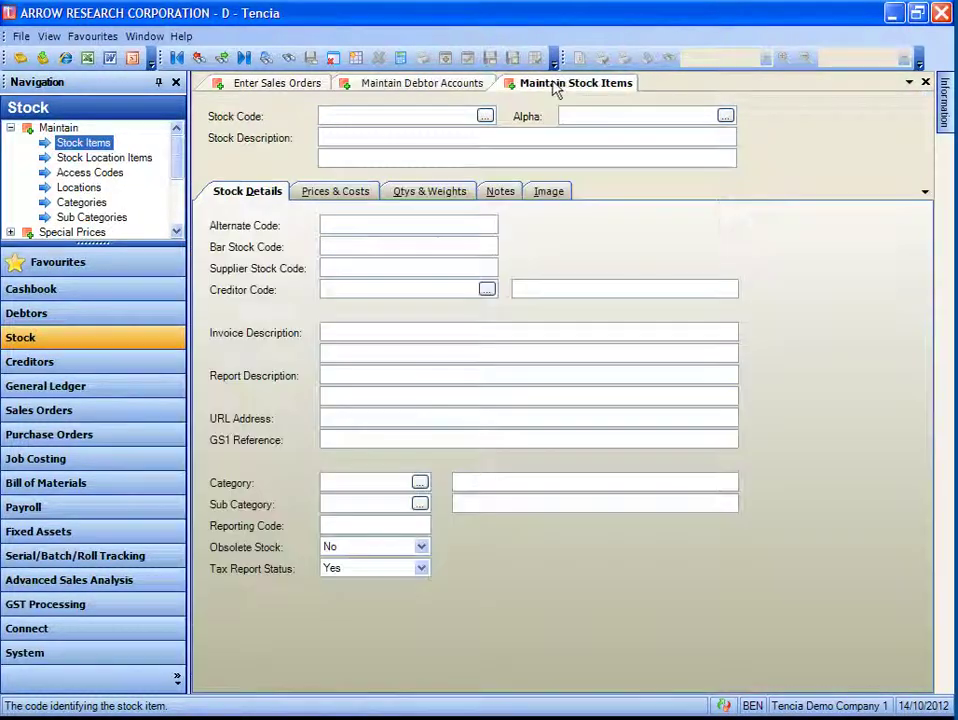
left_click(485, 117)
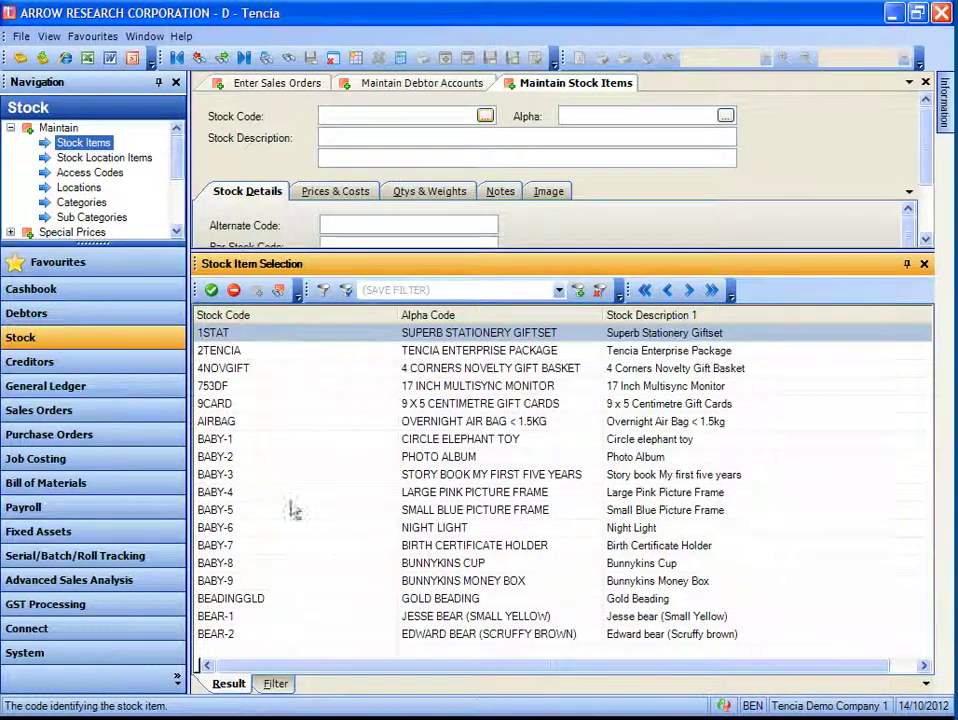
left_click(275, 684)
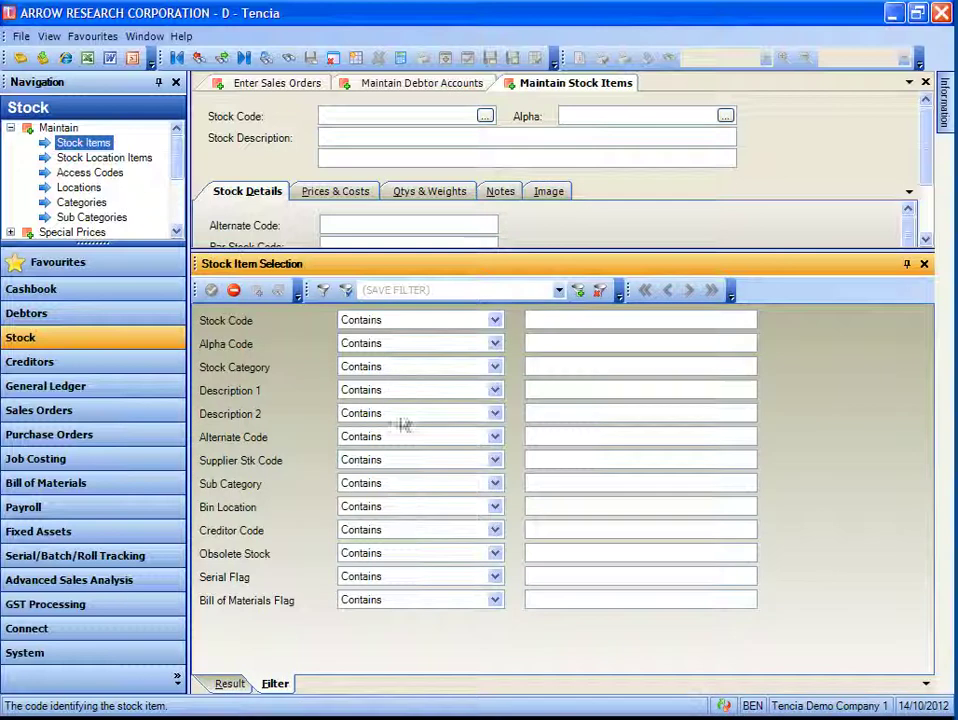
left_click(401, 373)
left_click(413, 410)
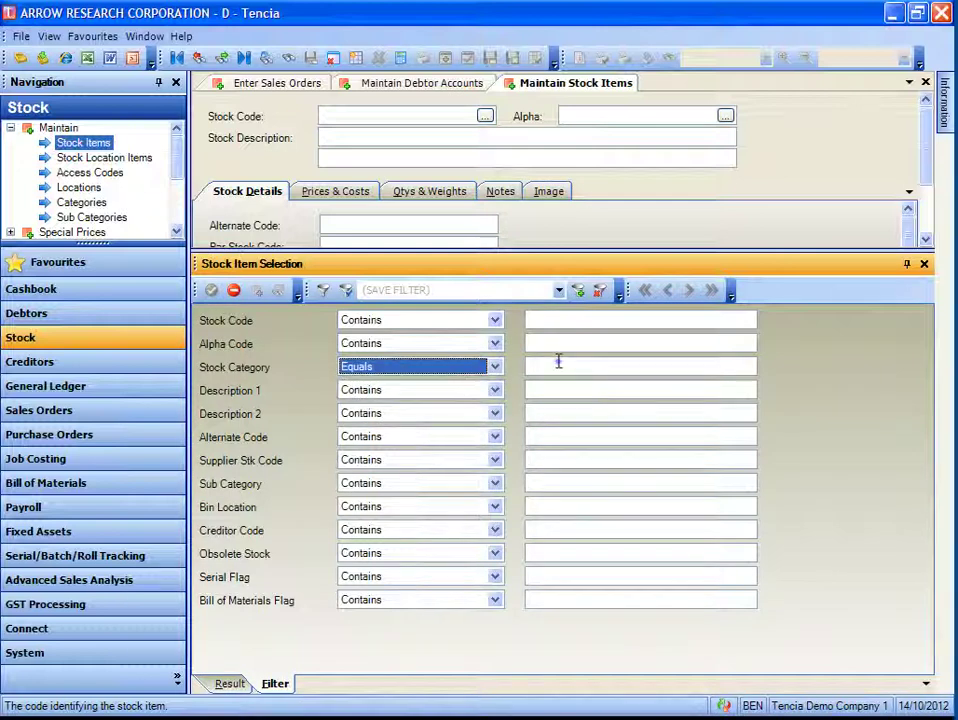
left_click(560, 368)
type("EL")
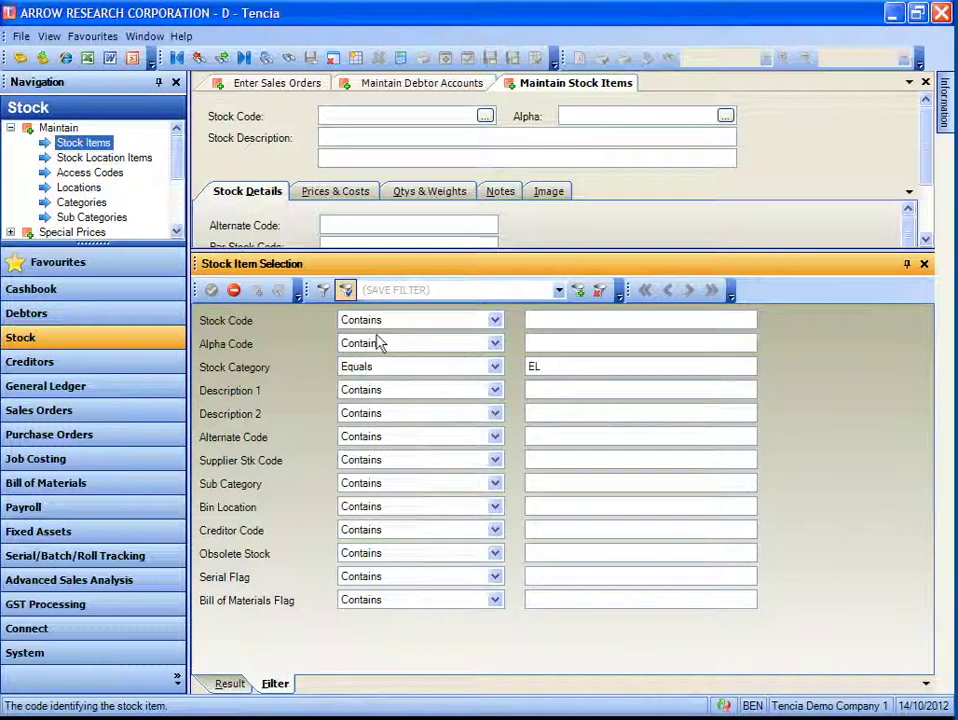
left_click(345, 290)
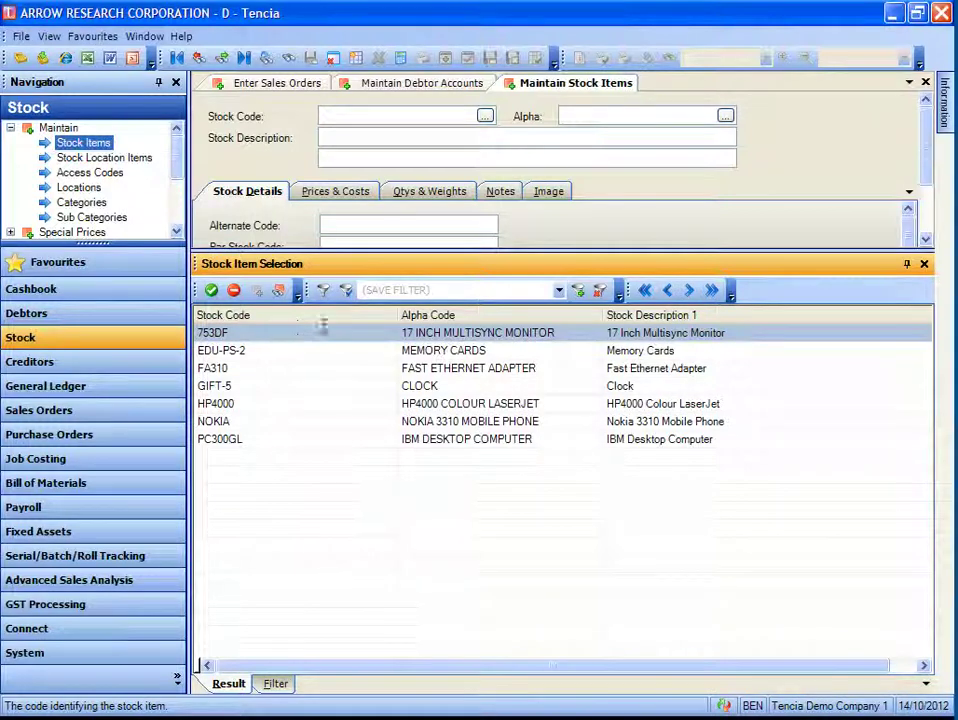
- Save the EL stock filter as STOCK CATE EL for the current user, then close the lookup
left_click(386, 290)
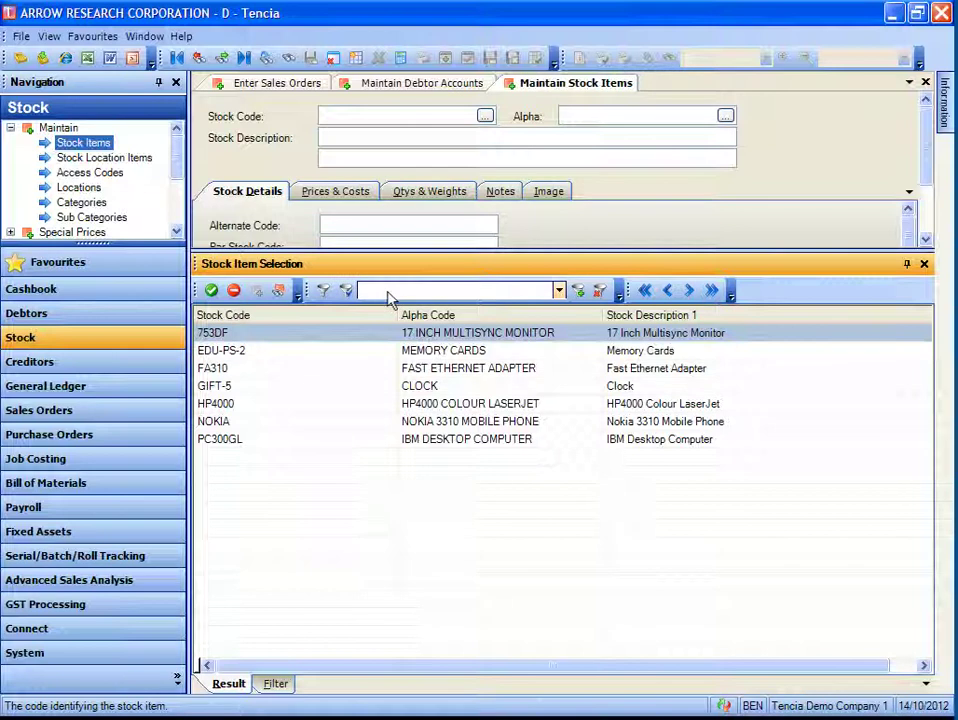
type("STOCK CATE EL")
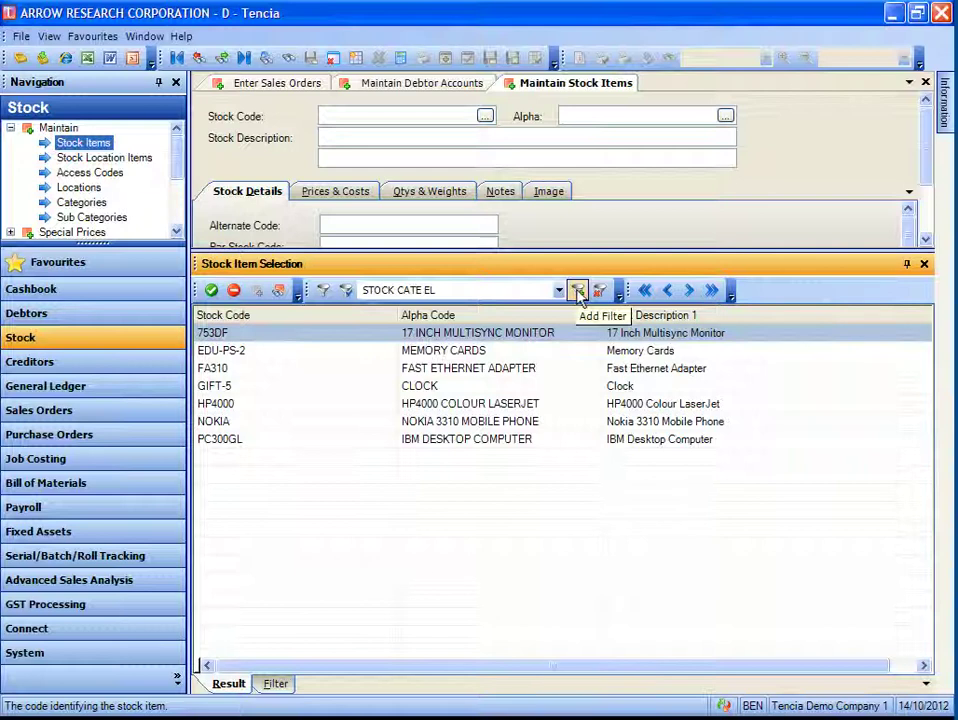
left_click(578, 291)
left_click(430, 366)
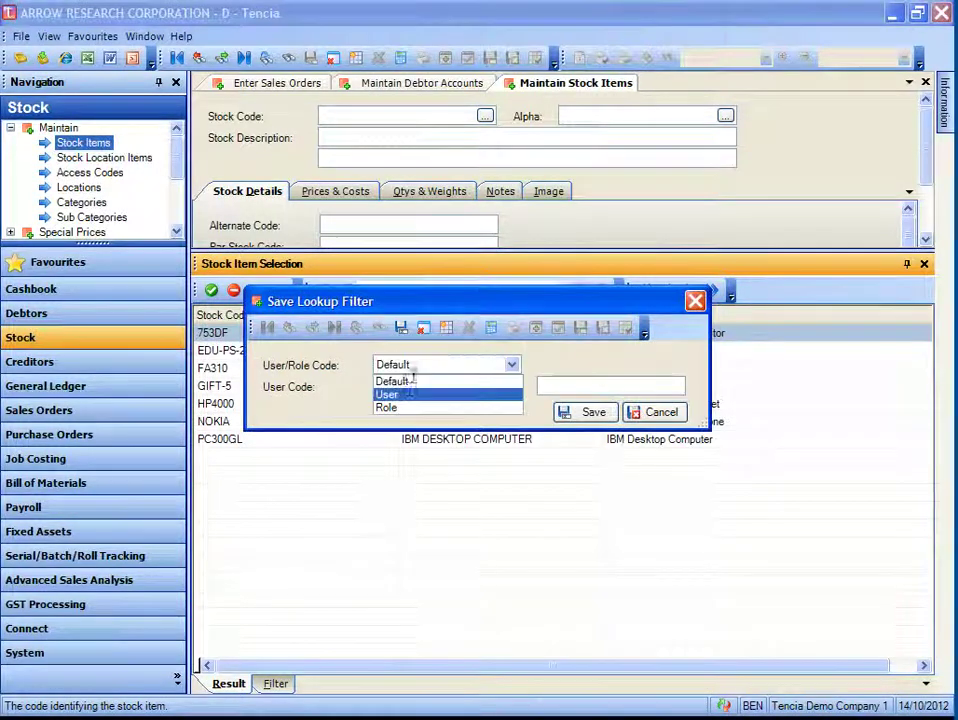
left_click(408, 393)
type("BEN")
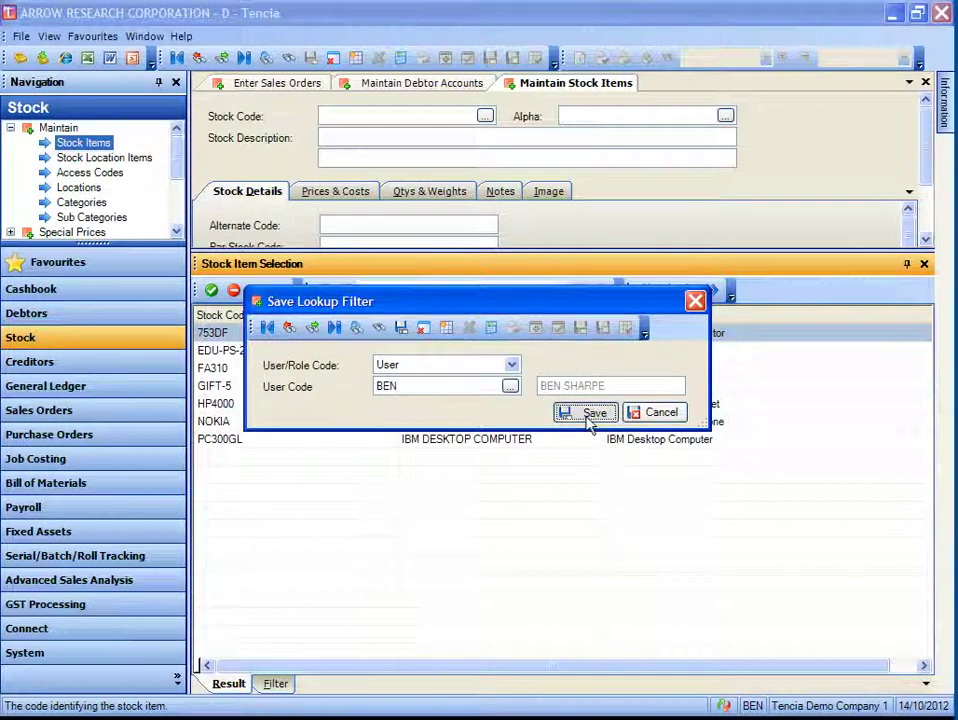
left_click(590, 414)
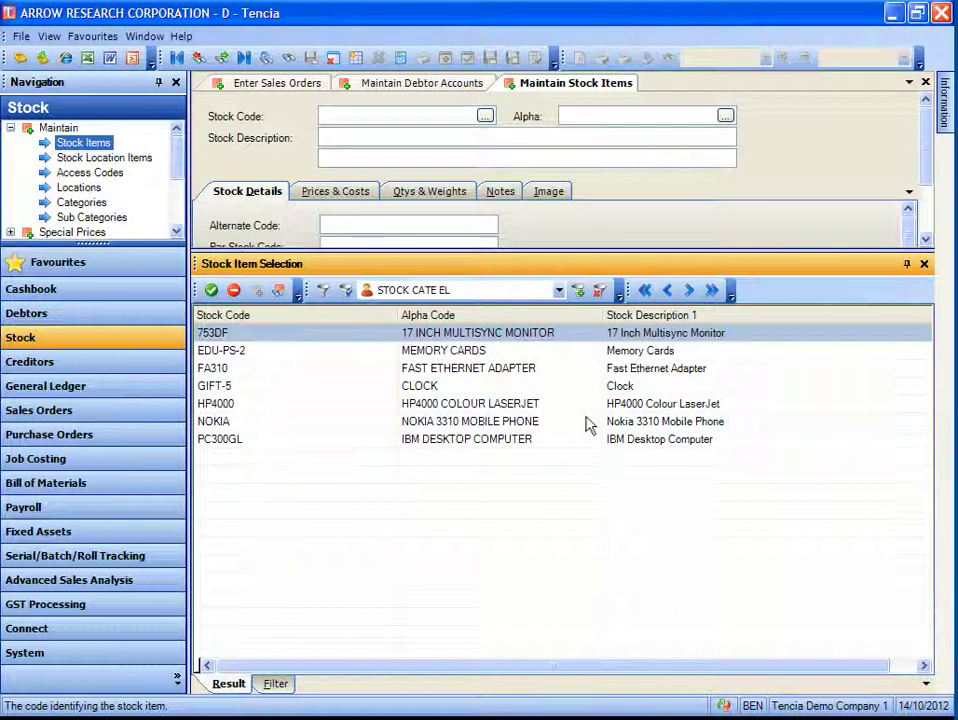
left_click(924, 264)
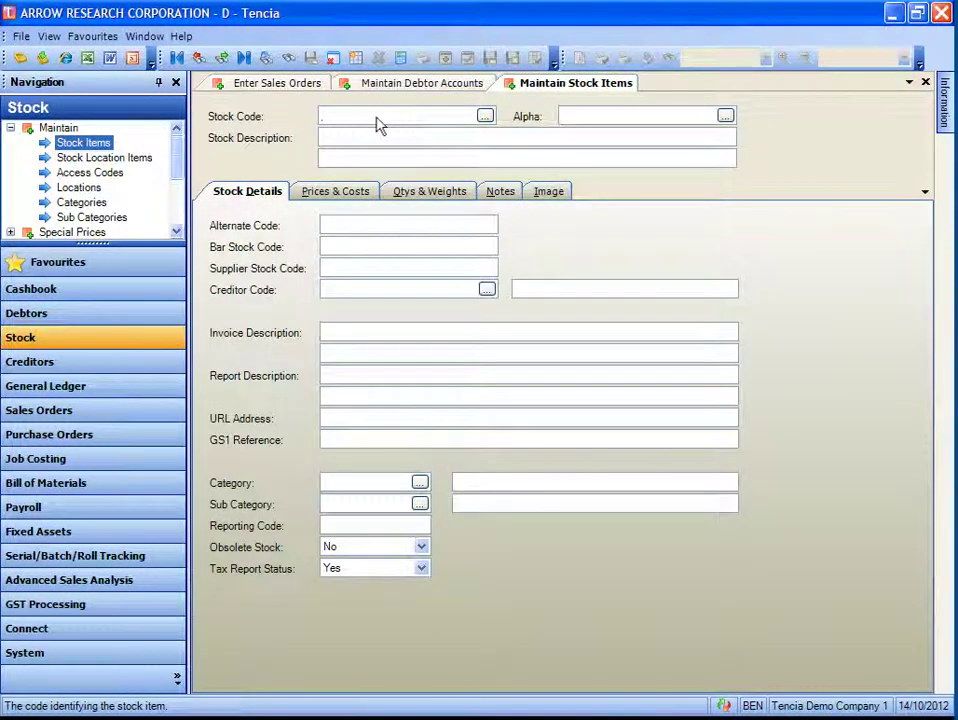
- Reopen the Stock Code lookup and apply the saved STOCK CATE EL filter, showing seven items
left_click(485, 117)
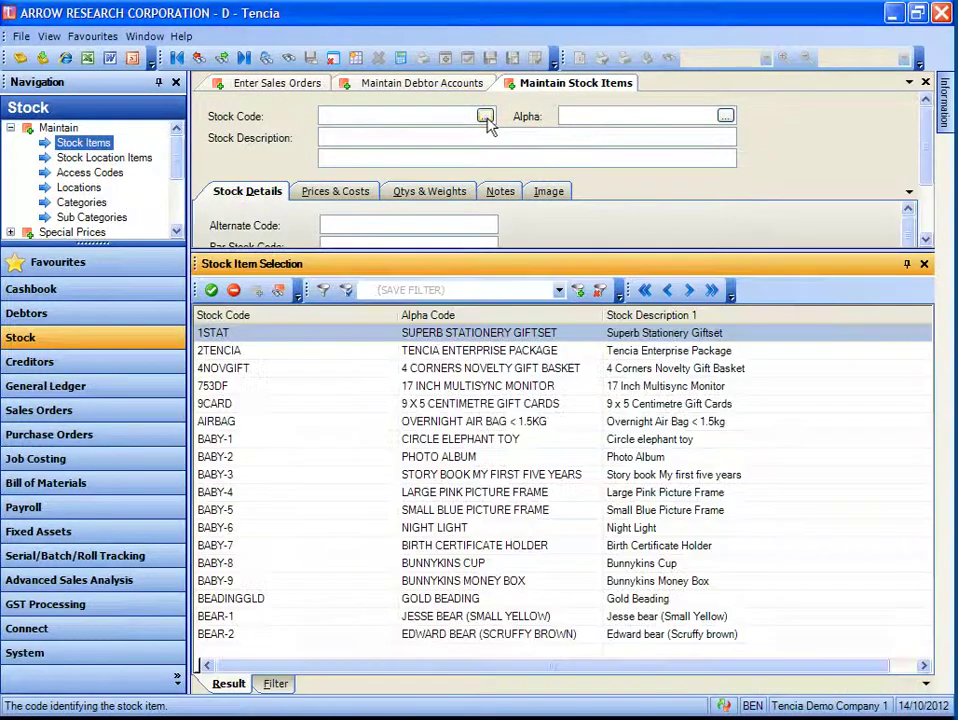
left_click(558, 291)
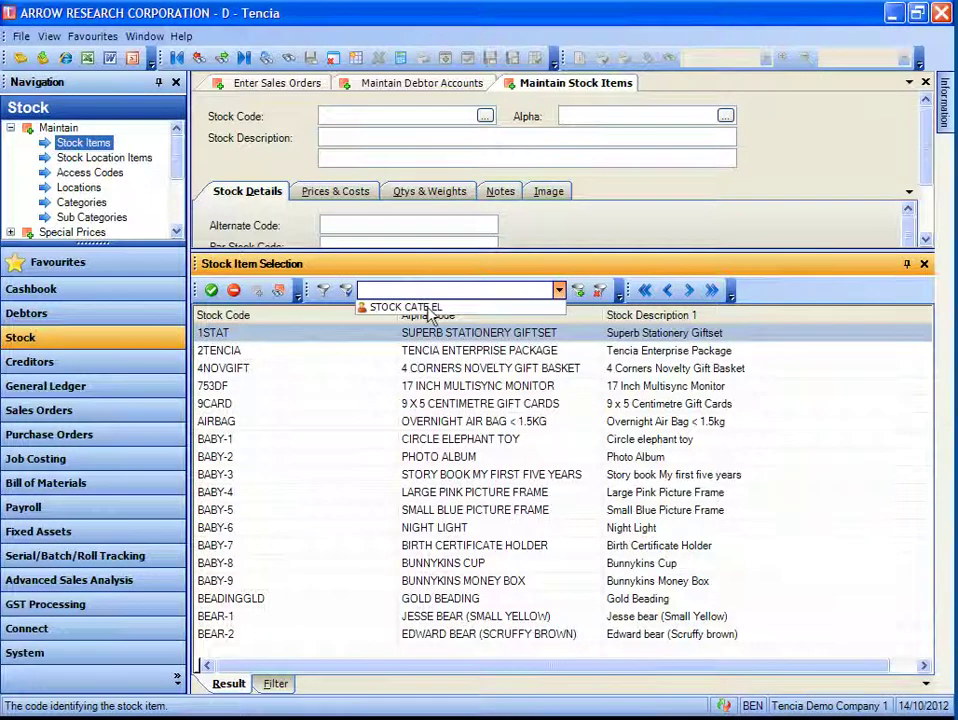
left_click(427, 309)
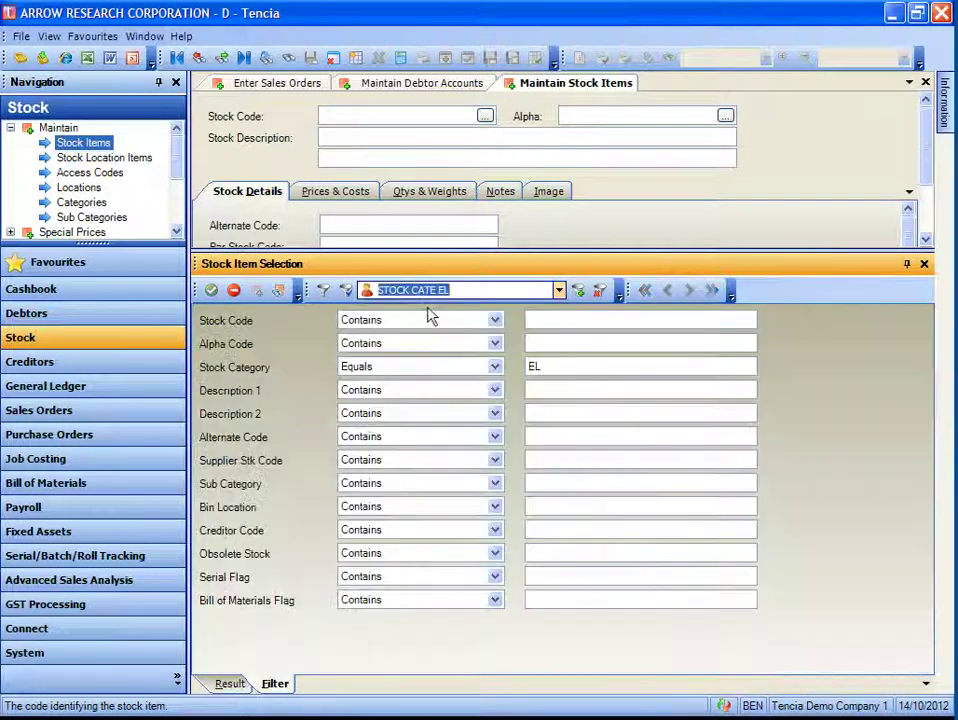
left_click(346, 291)
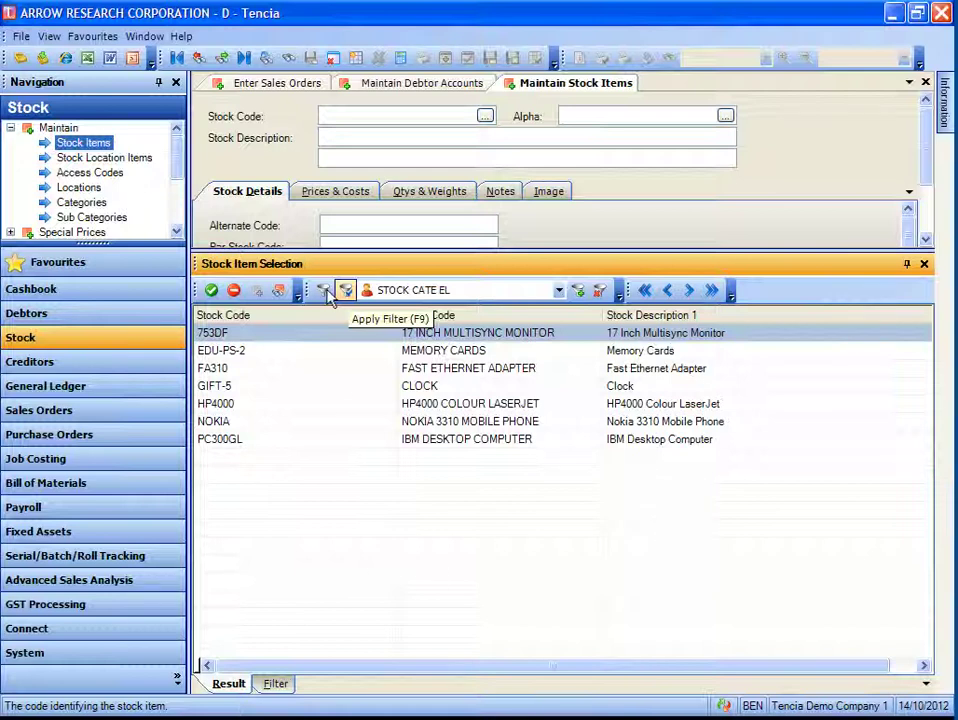
- Clear the stock filter and set Stock Category equals EL again
left_click(329, 294)
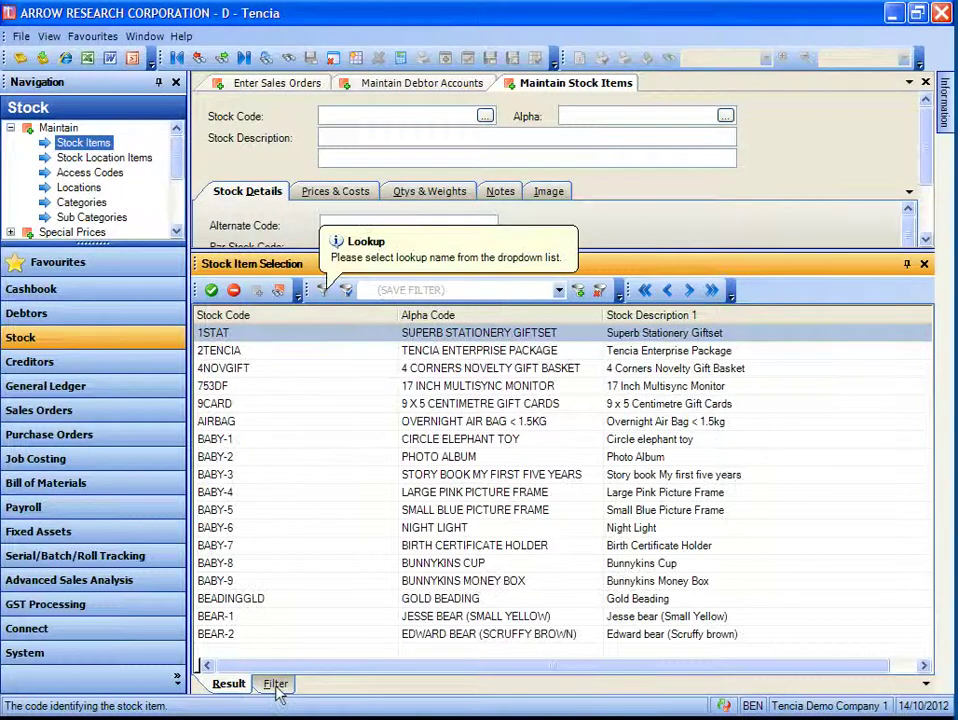
left_click(278, 689)
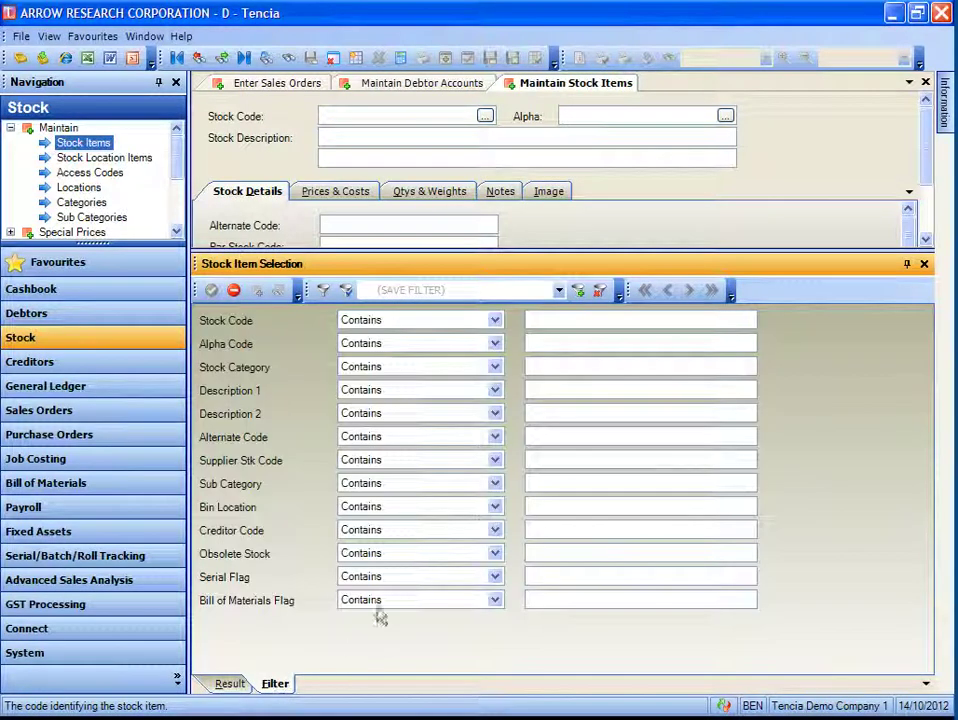
left_click(413, 368)
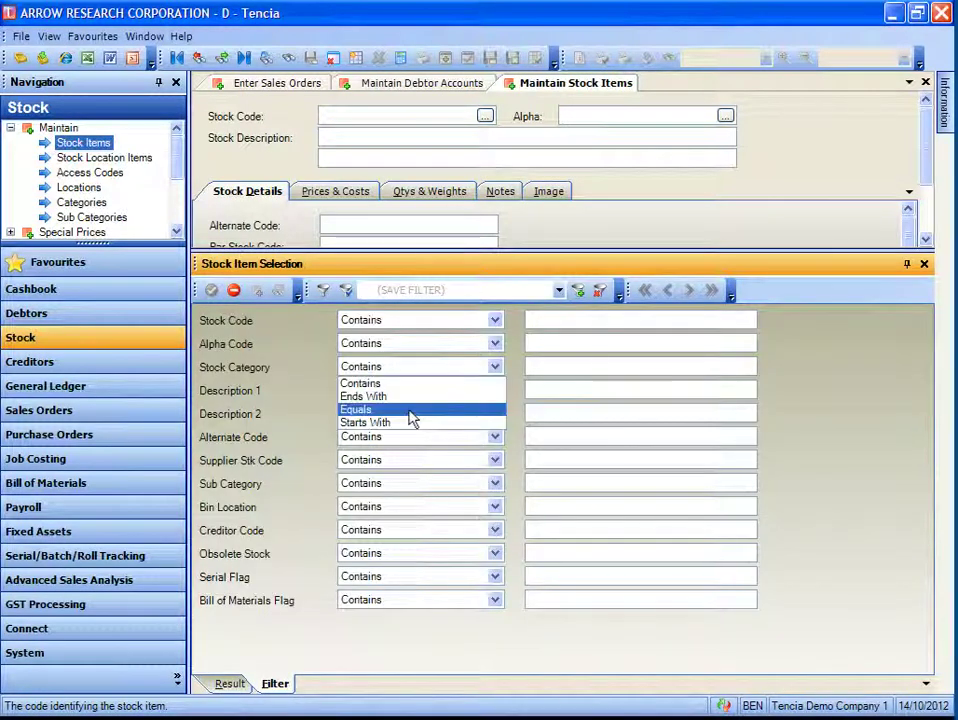
left_click(412, 418)
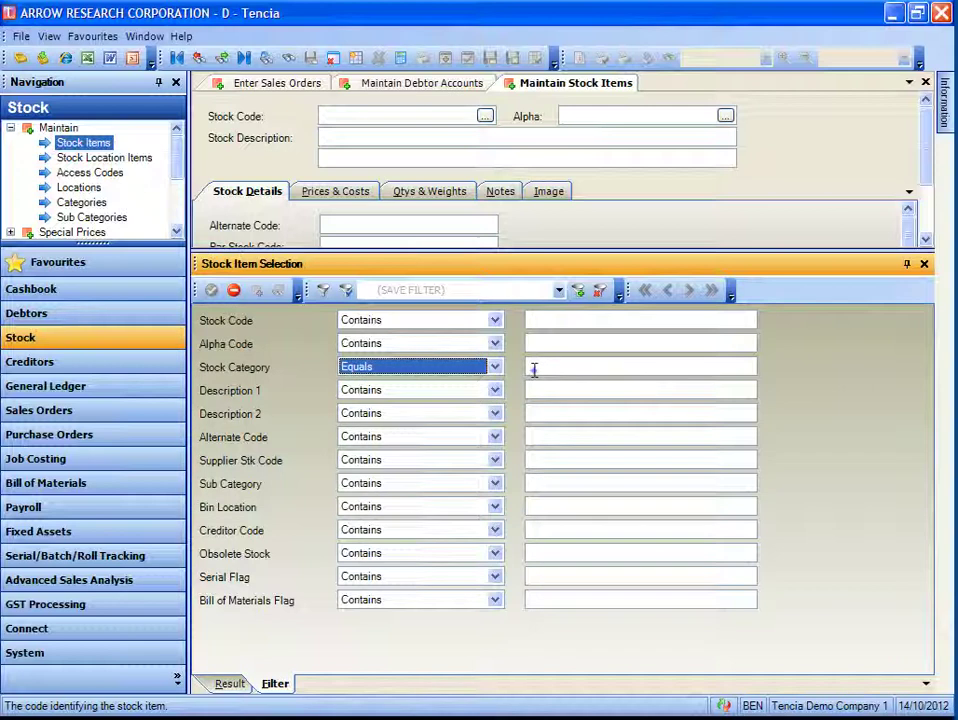
left_click(534, 370)
type("EL")
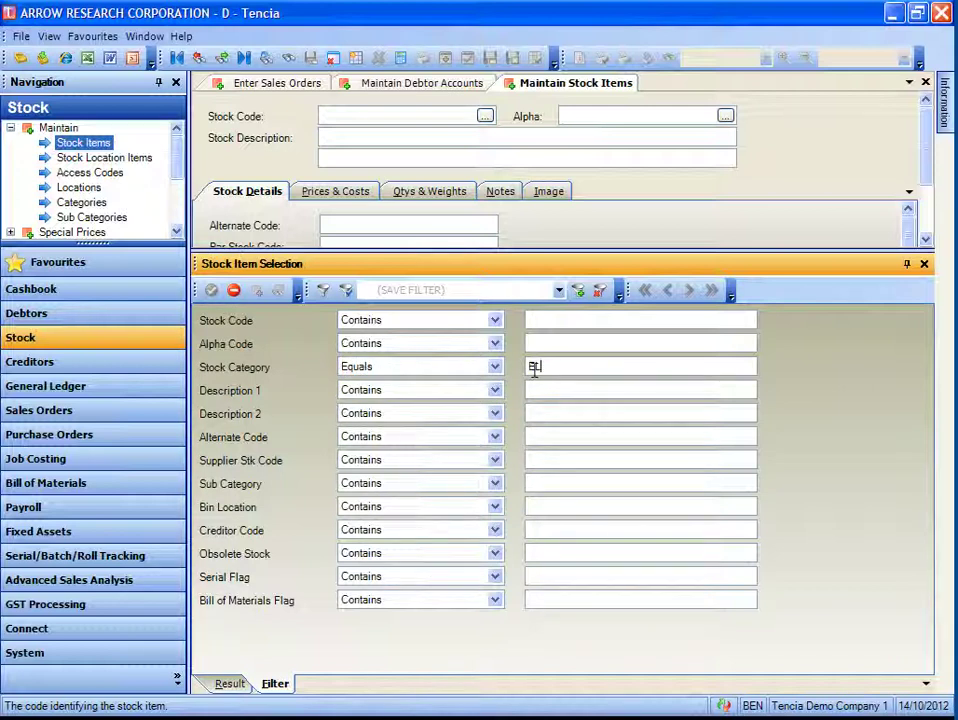
- Name the filter DEFAULT and start saving it
left_click(391, 289)
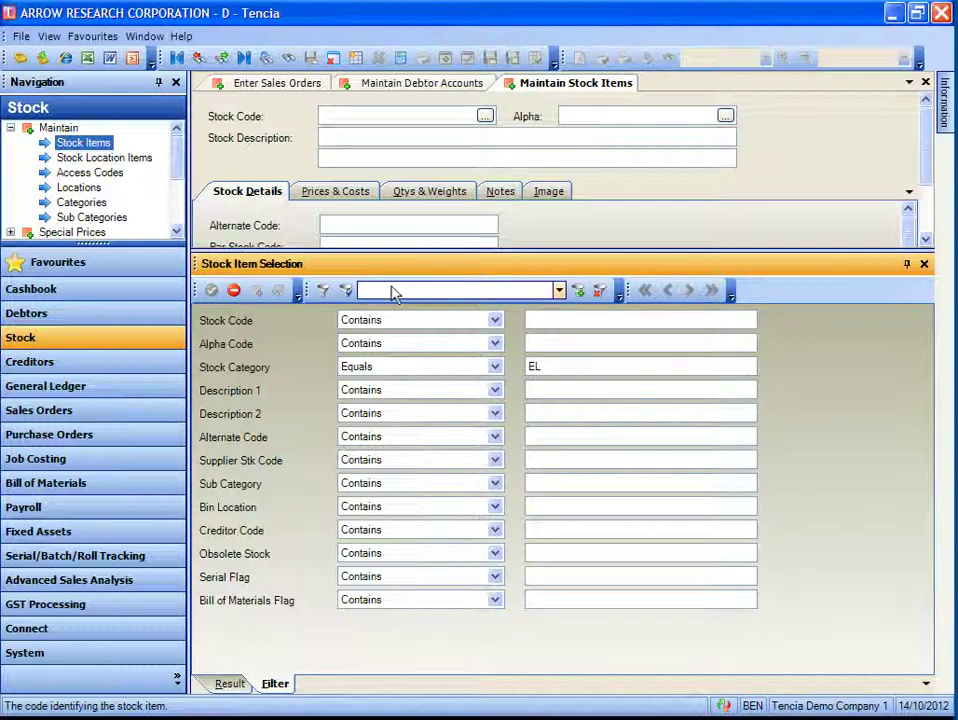
type("DEFAULT")
left_click(579, 290)
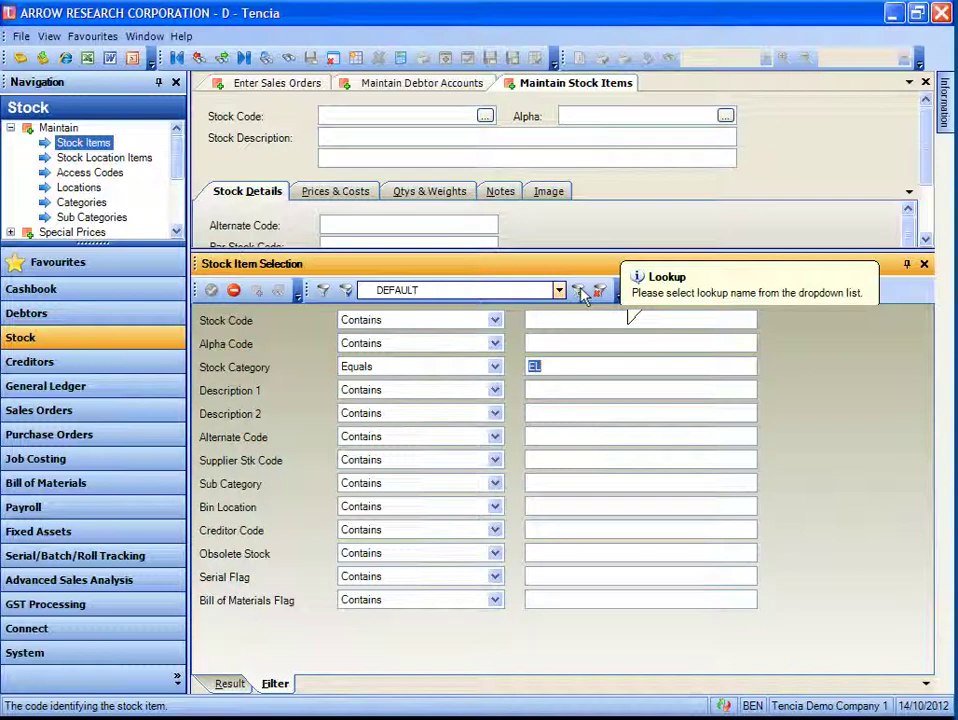
- Save the DEFAULT filter for the current user and reopen the stock lookup showing seven EL items
left_click(582, 291)
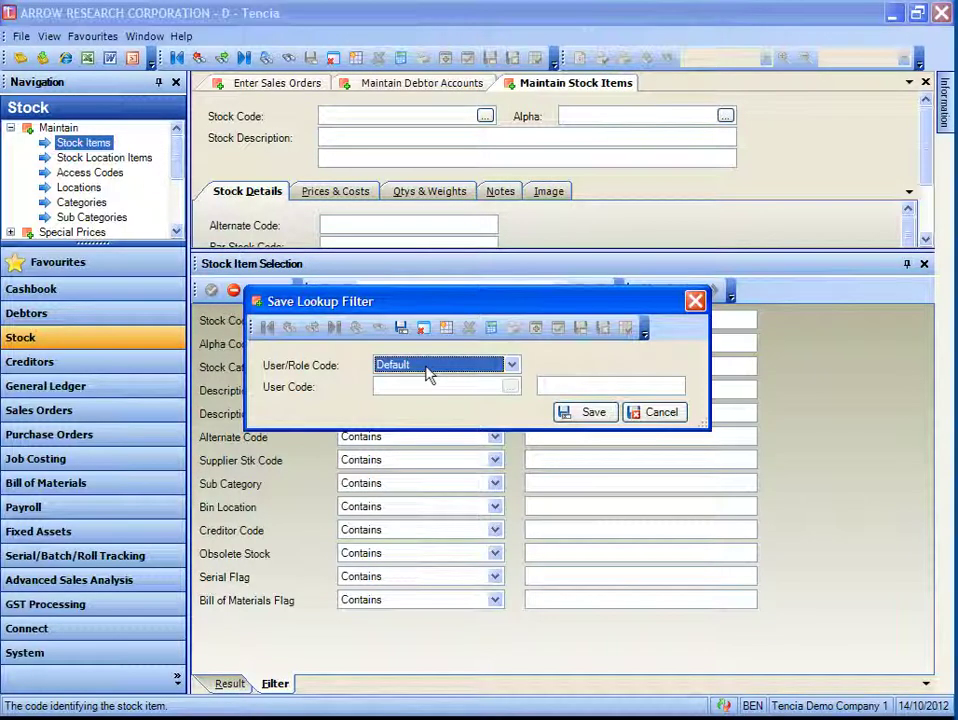
left_click(428, 371)
left_click(400, 391)
type("BEN")
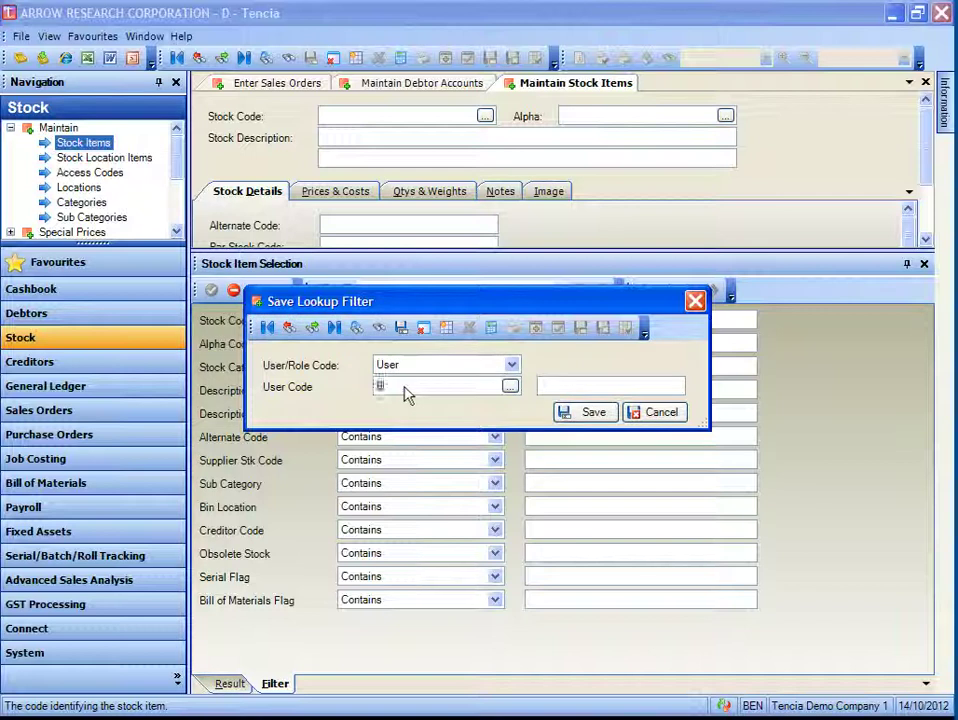
left_click(593, 412)
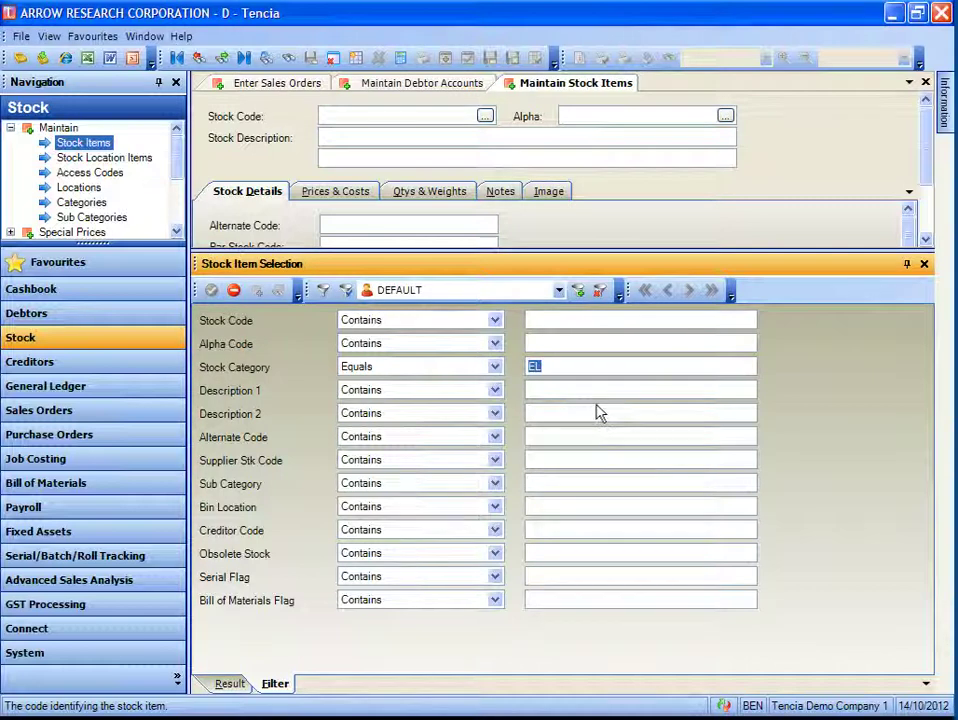
left_click(925, 265)
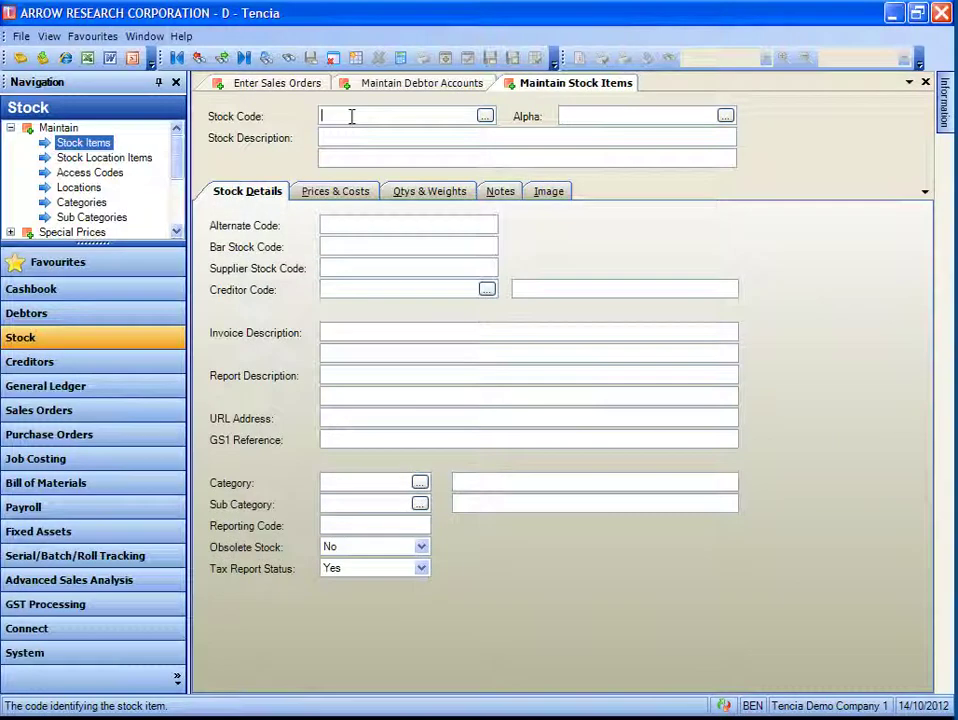
left_click(485, 116)
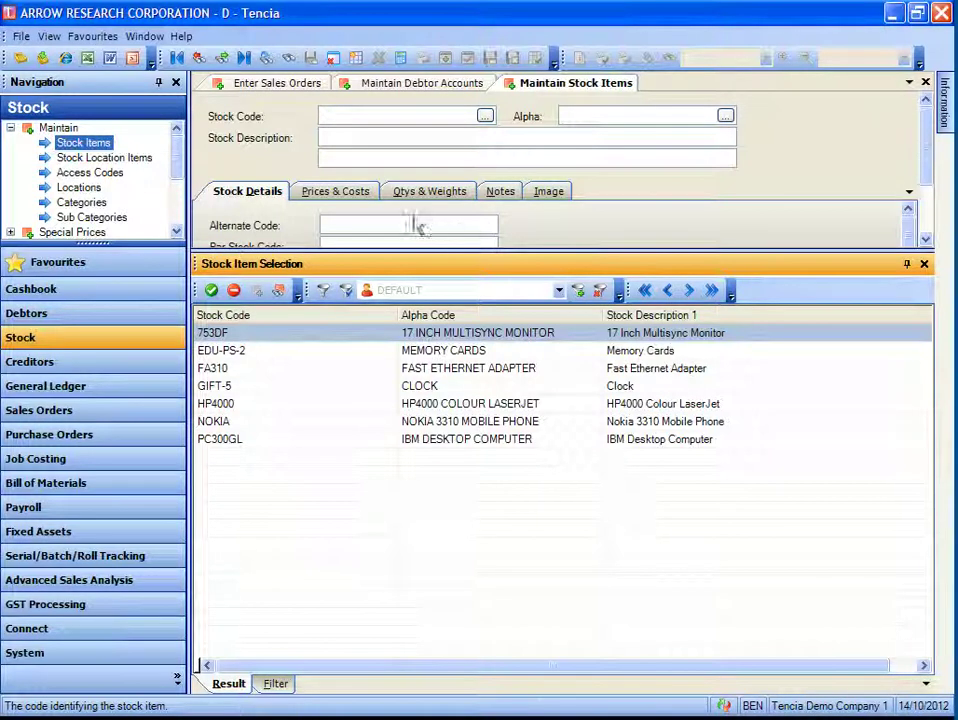
- Start a new sales order, accepting the date 14/10/2012
left_click(261, 89)
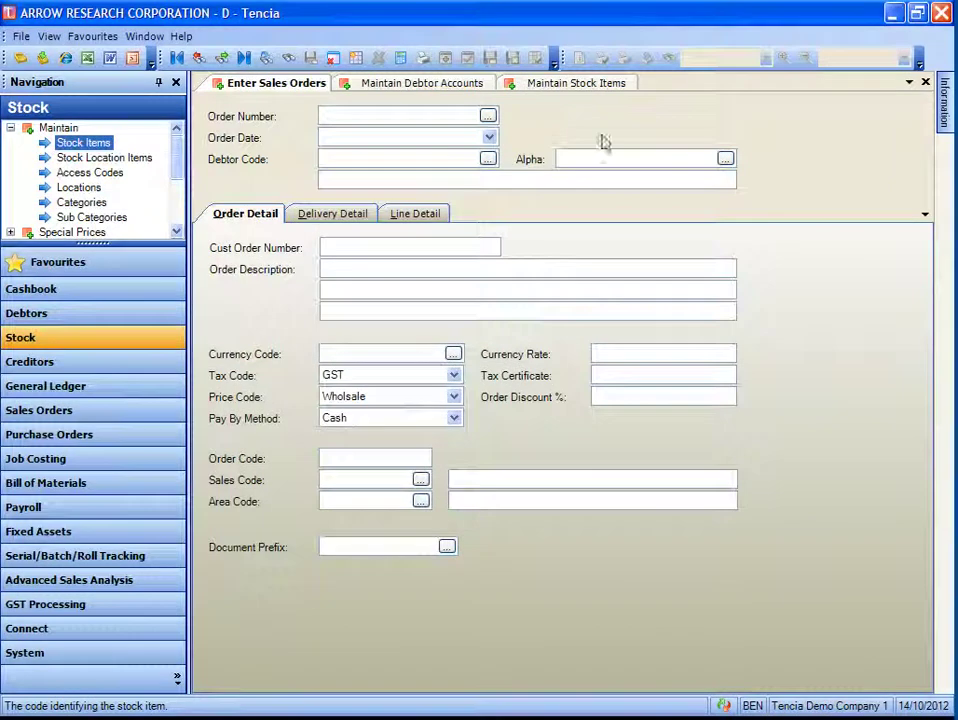
key("Tab")
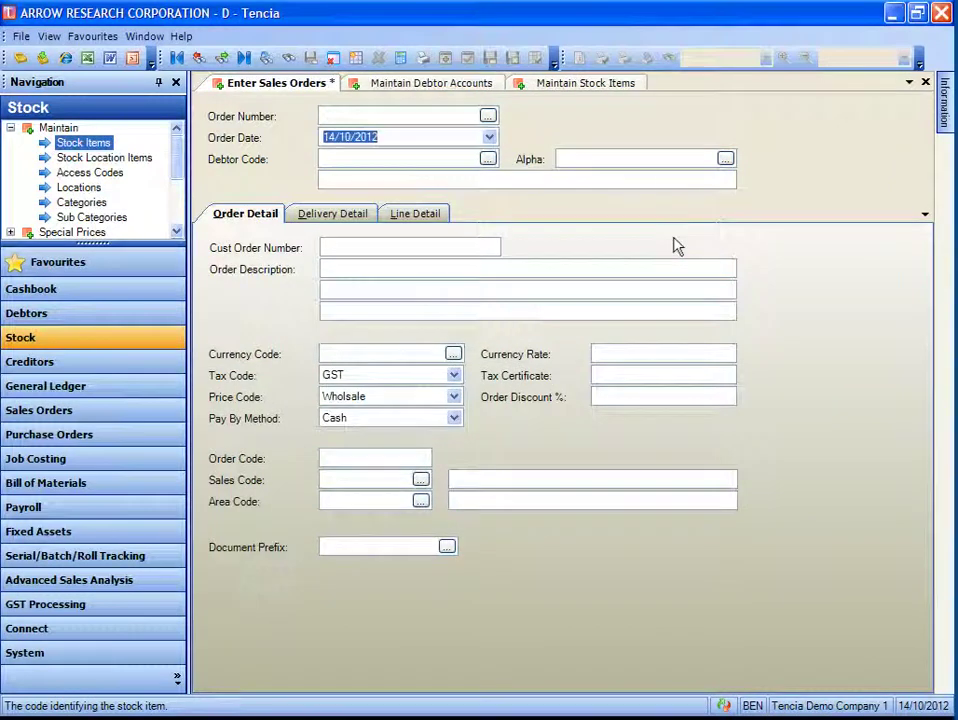
key("Tab")
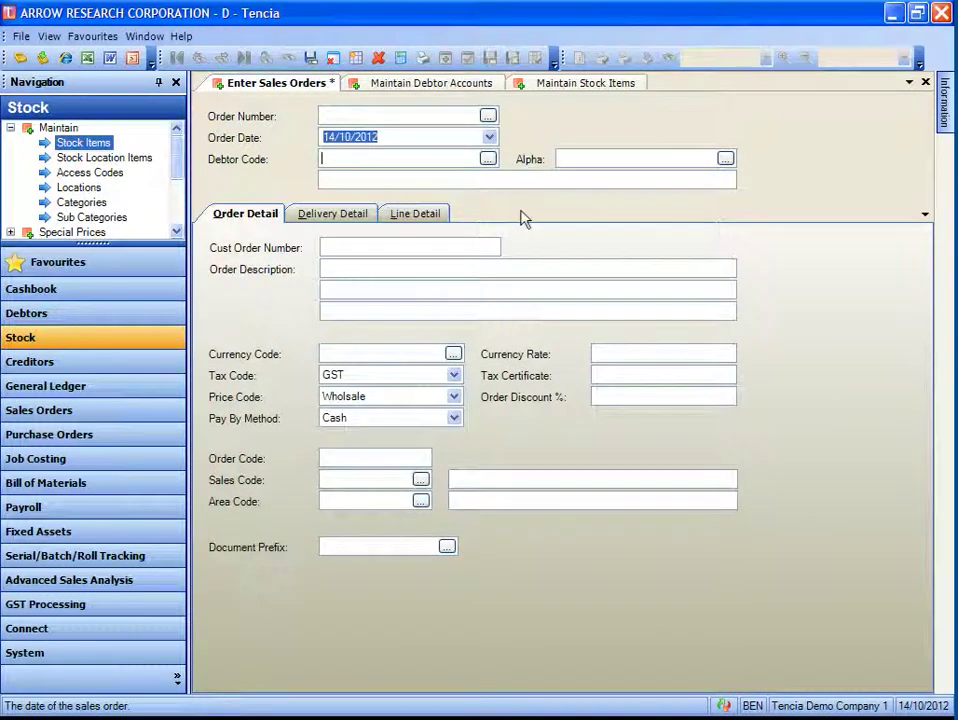
- Pick debtor AG0001 from the lookup narrowed by the saved BS sales-code filter
left_click(487, 160)
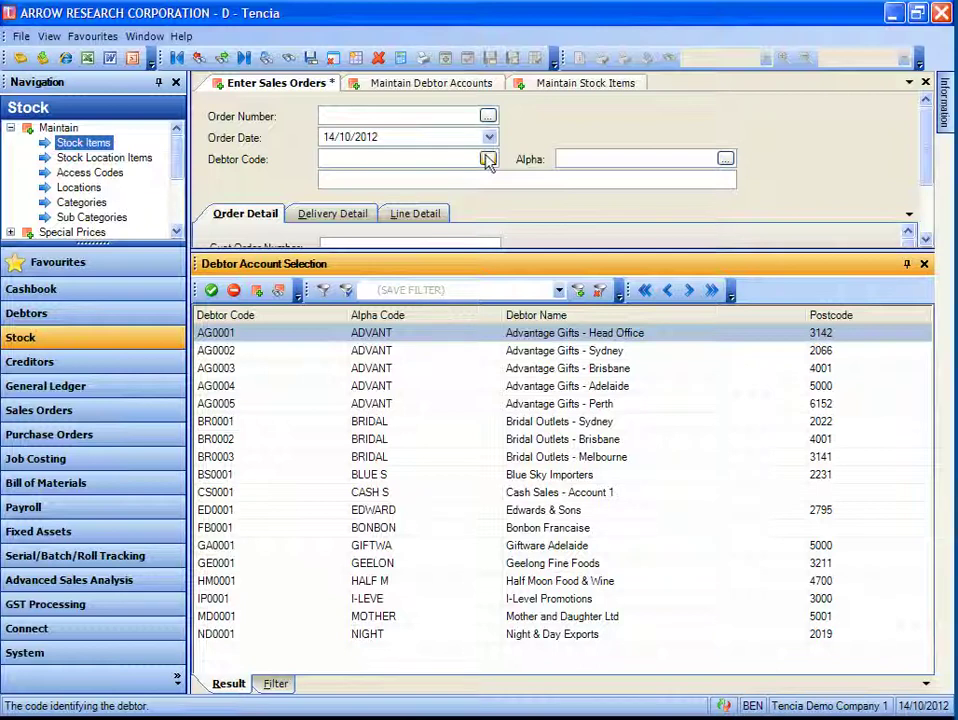
left_click(469, 291)
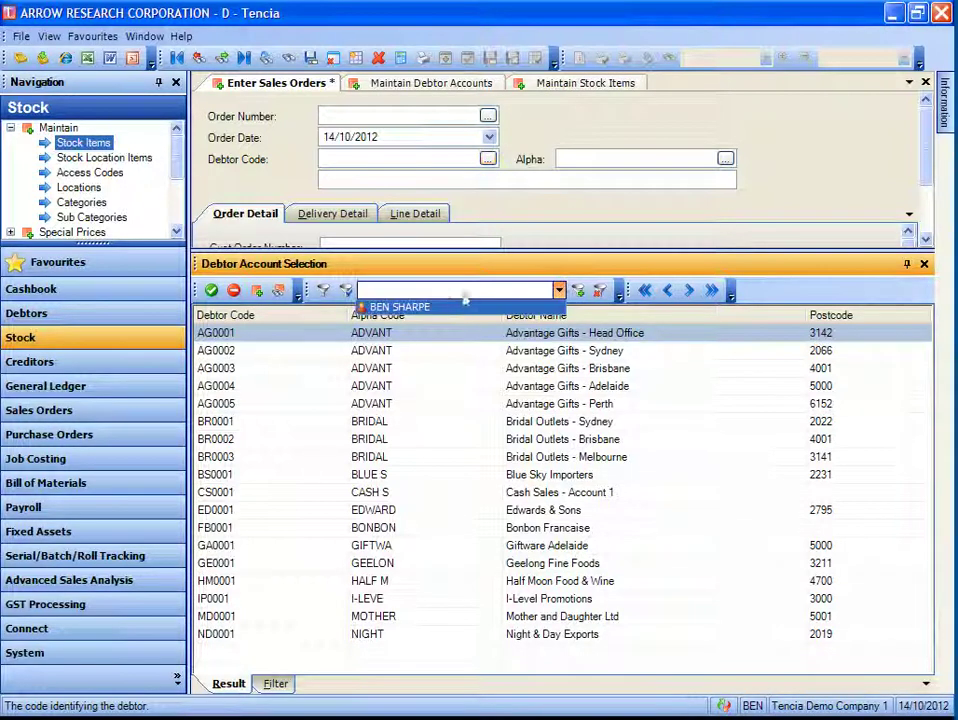
left_click(455, 307)
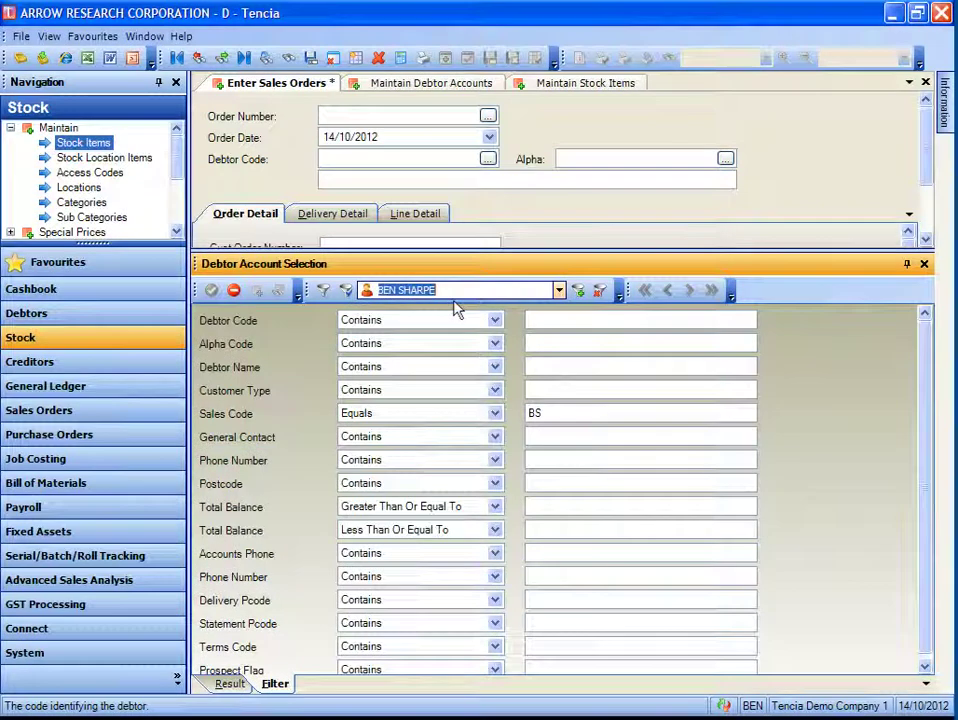
left_click(346, 291)
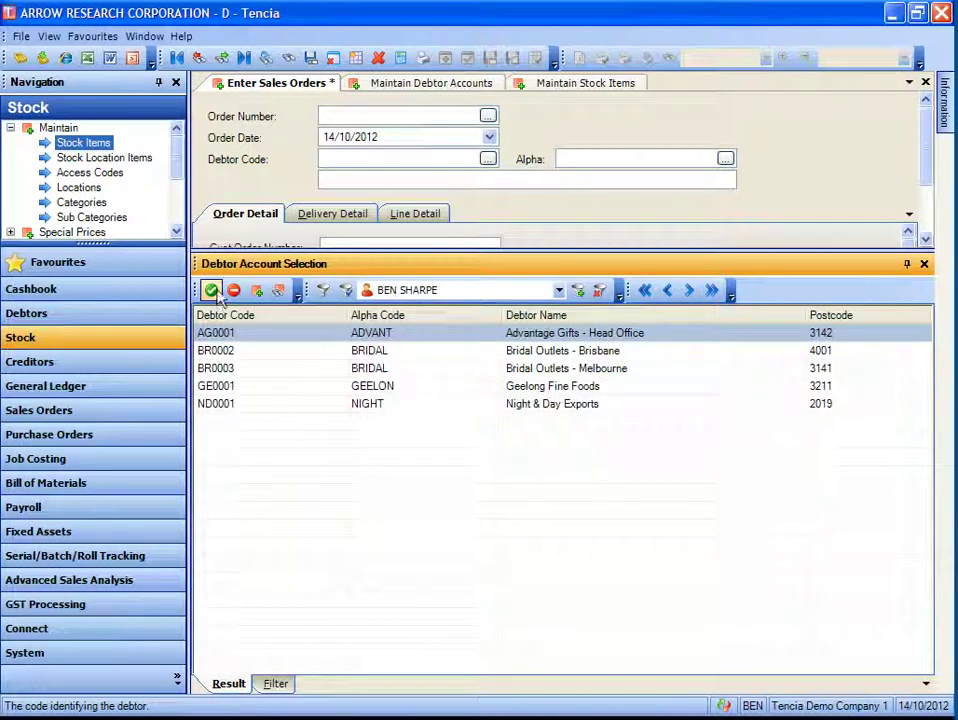
left_click(215, 294)
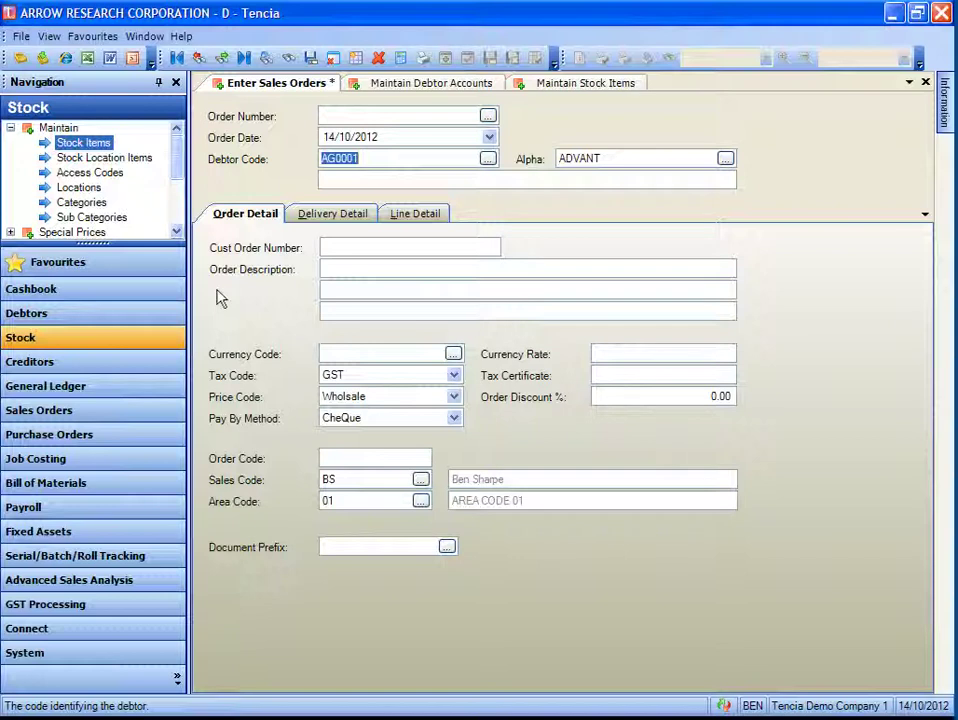
- Open the order's Line Detail, dismiss the copy prompt, and add a new line
left_click(400, 216)
left_click(752, 60)
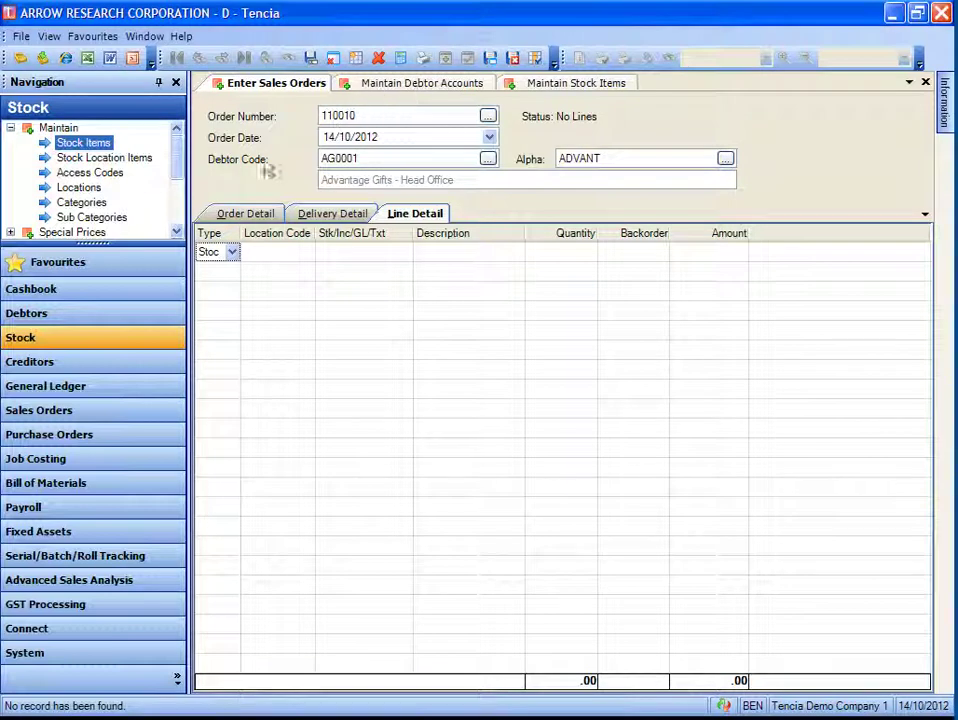
left_click(285, 270)
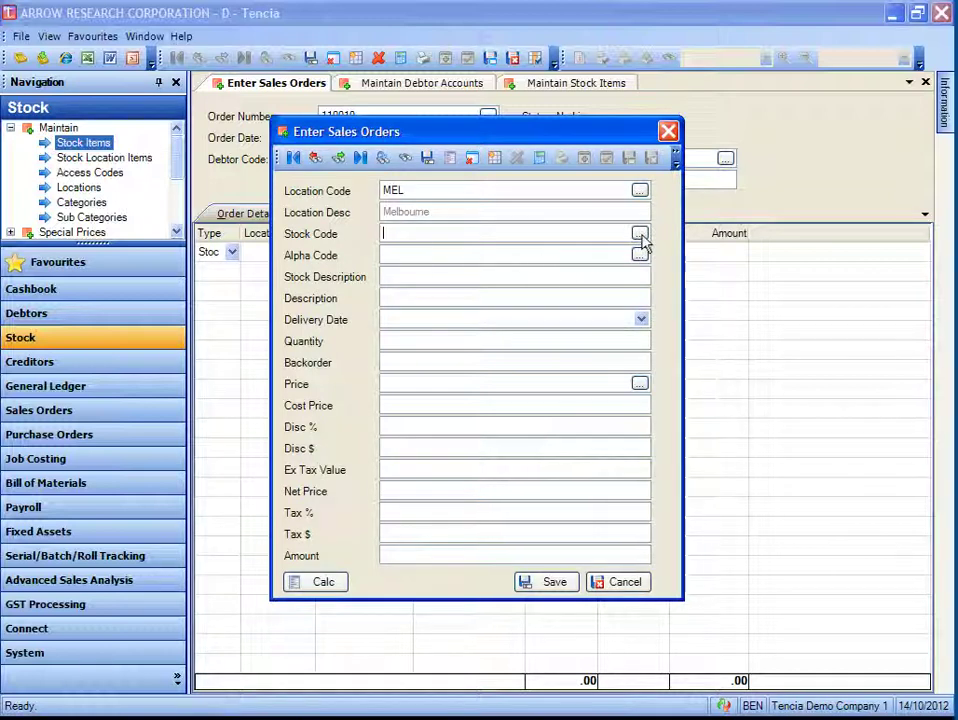
- Open the line's stock lookup, view the saved filters, and select the 753DF row
left_click(640, 234)
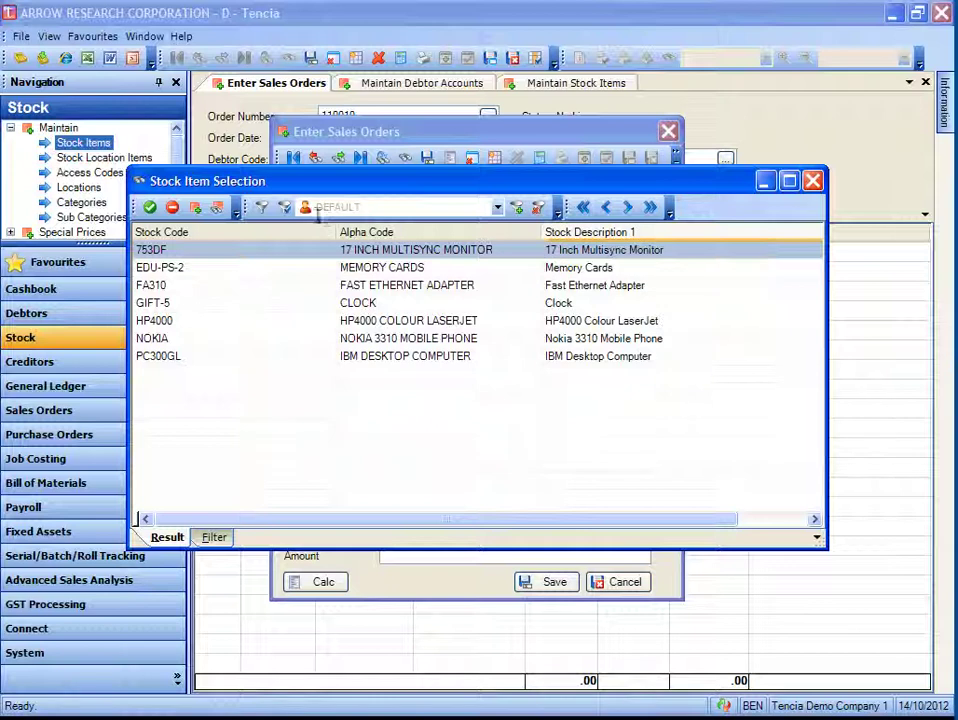
left_click(310, 207)
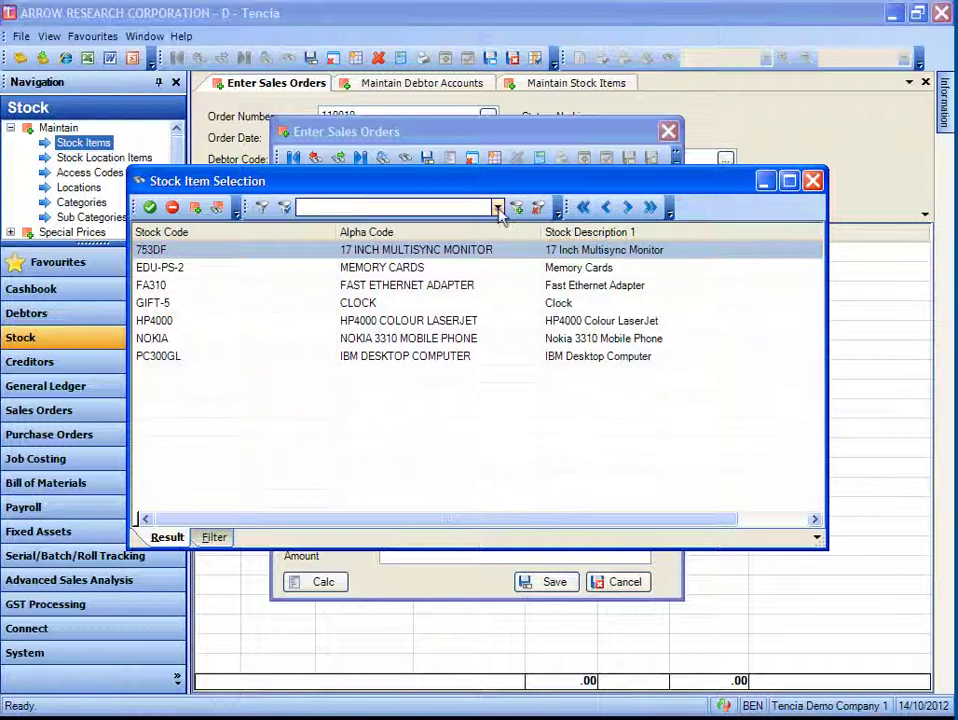
left_click(497, 207)
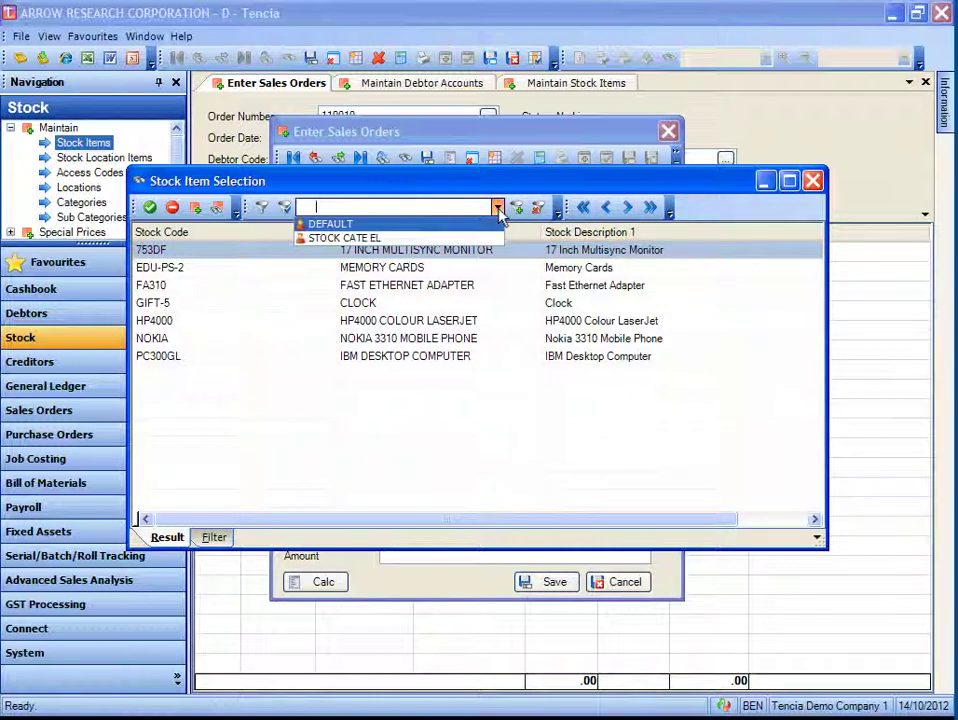
left_click(224, 271)
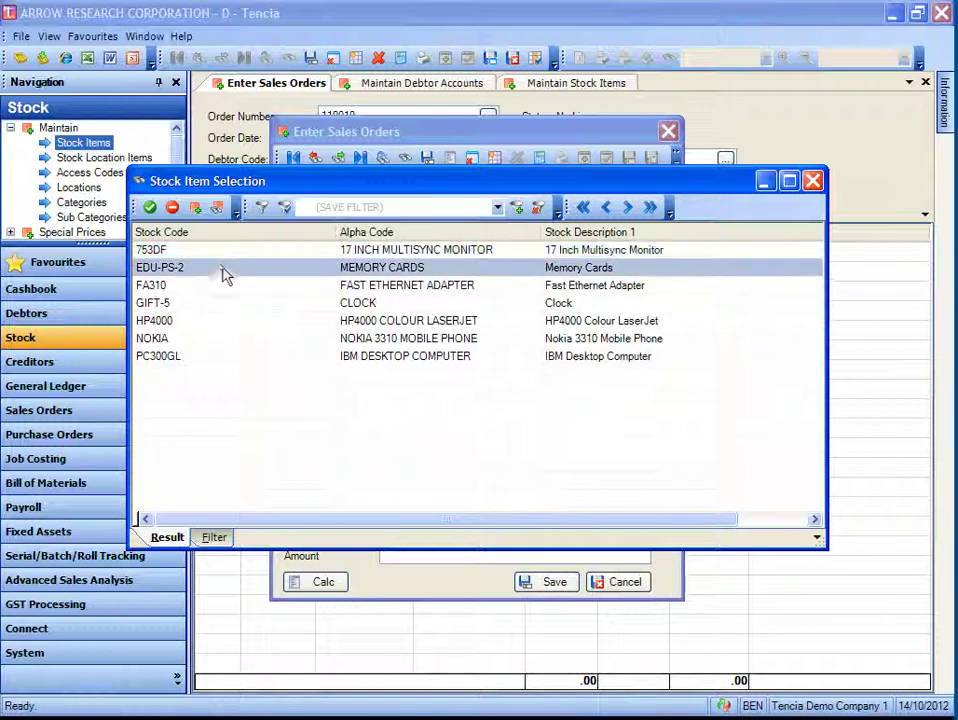
left_click(221, 251)
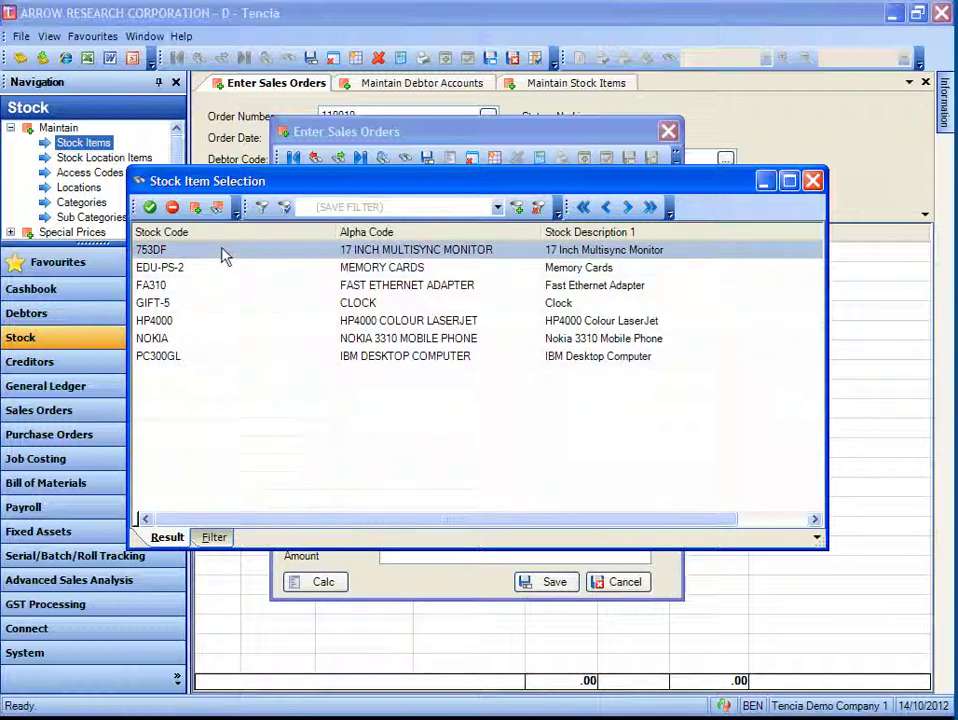
- Apply the saved STOCK CATE EL filter and use stock item 753DF on the line
left_click(262, 210)
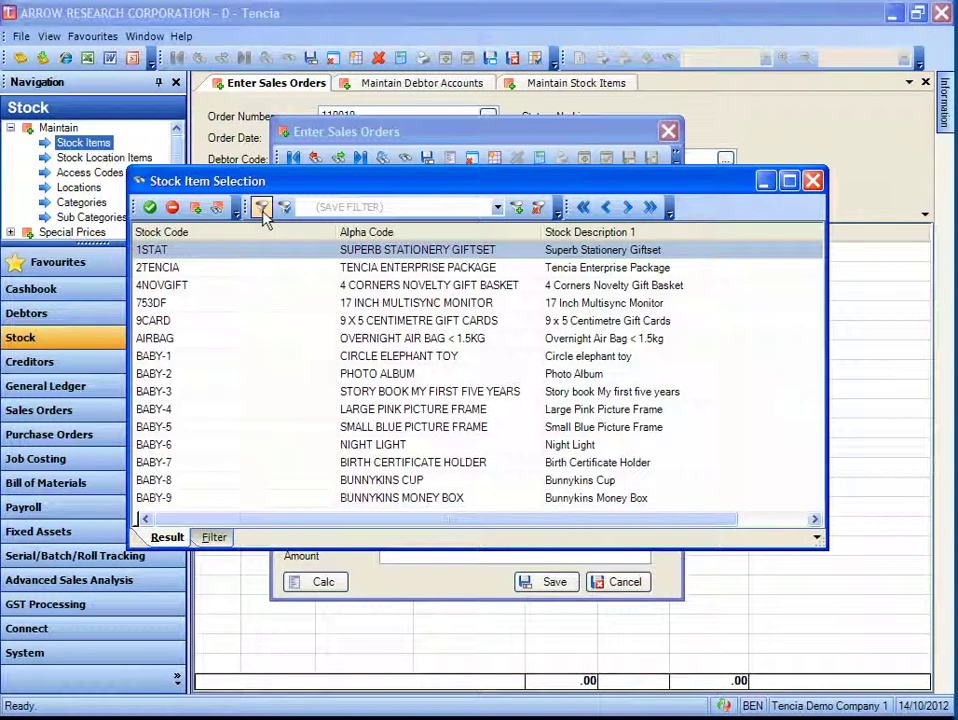
left_click(497, 207)
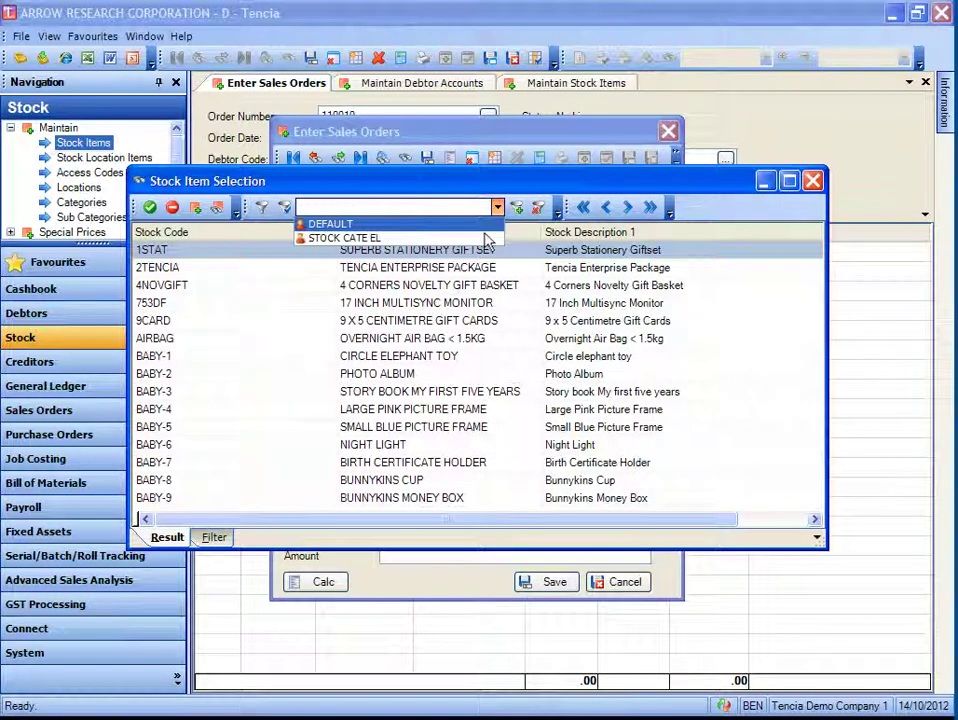
left_click(487, 239)
left_click(285, 207)
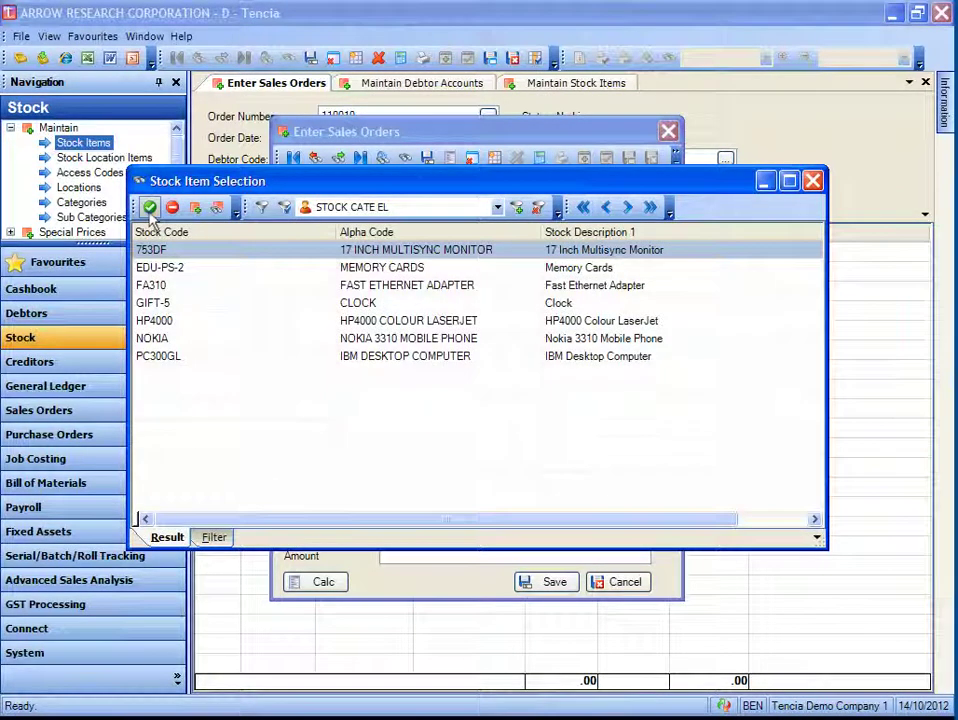
left_click(150, 207)
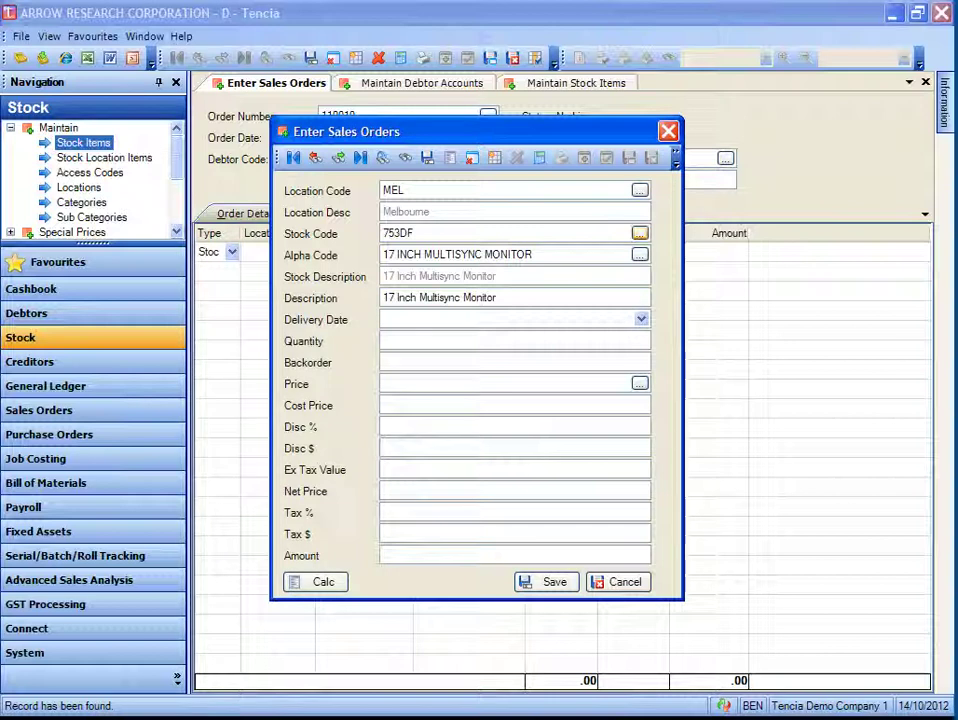